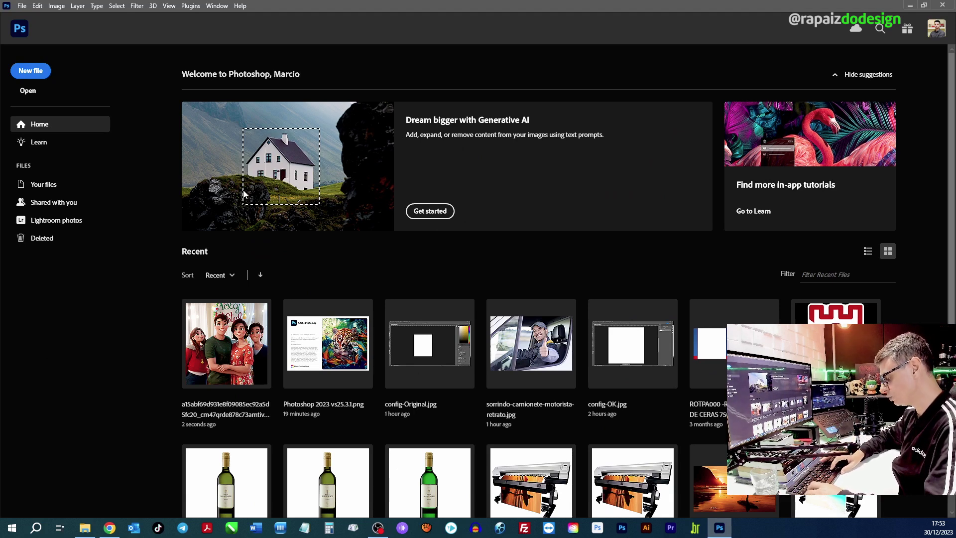
- Reopen the New Document dialog from the File menu, preset to 771 × 522 px, 72 ppi, white background
key("ctrl+n")
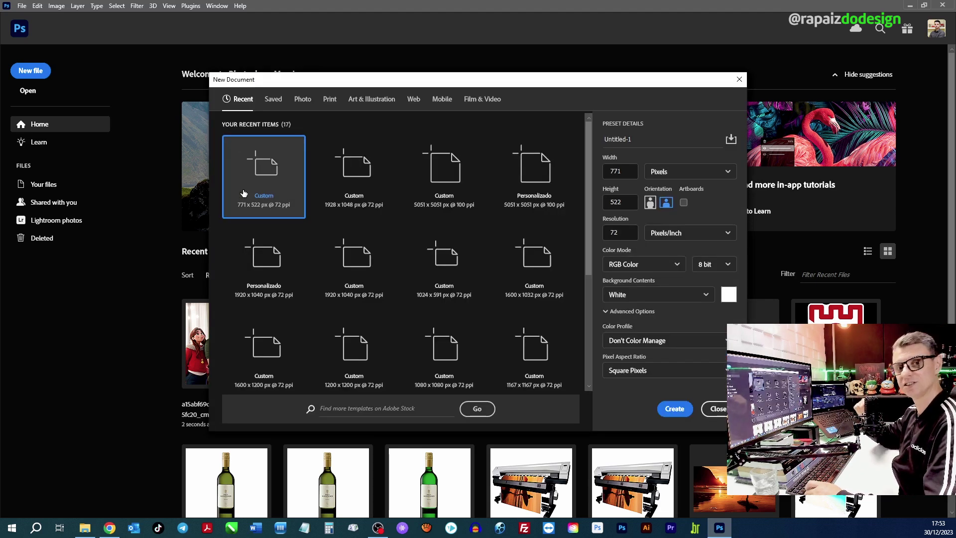
mouse_move(264, 176)
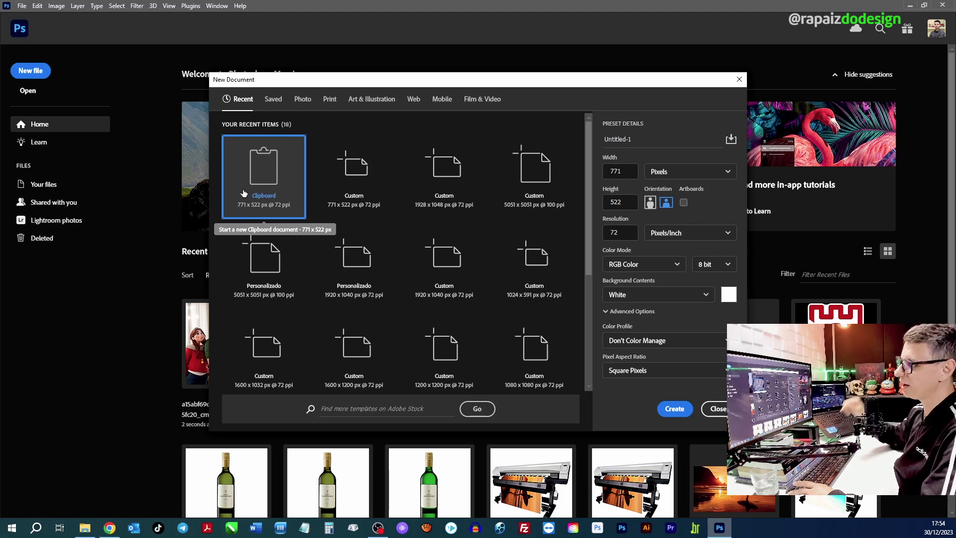
left_click(714, 410)
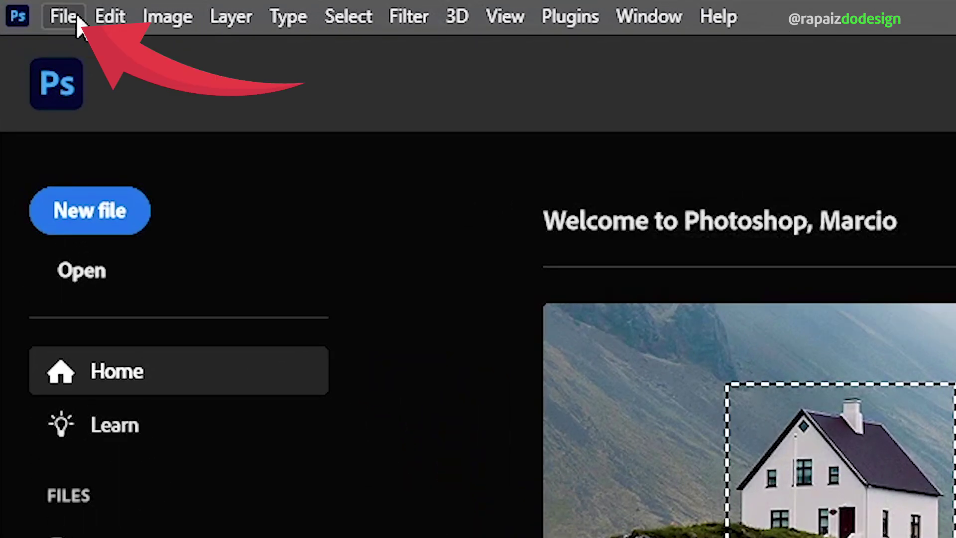
left_click(64, 19)
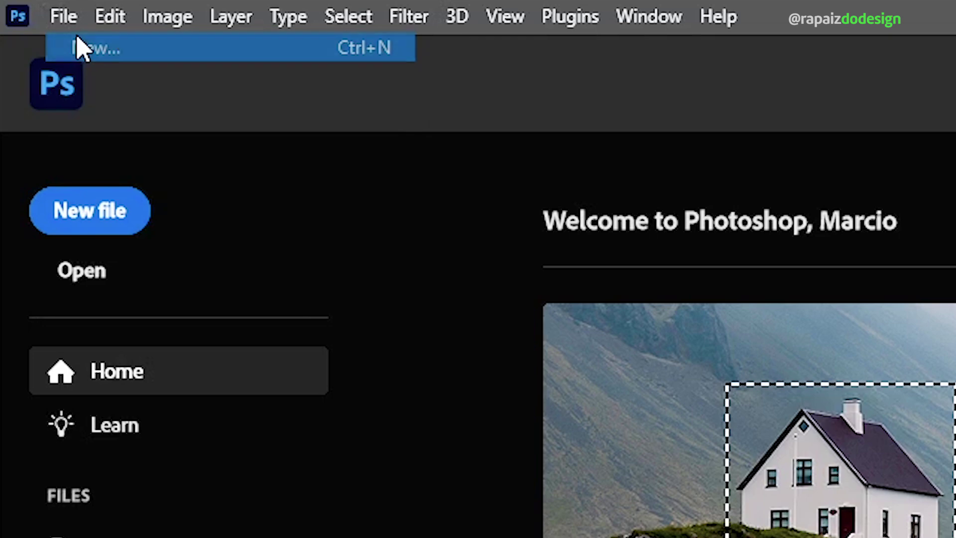
left_click(82, 48)
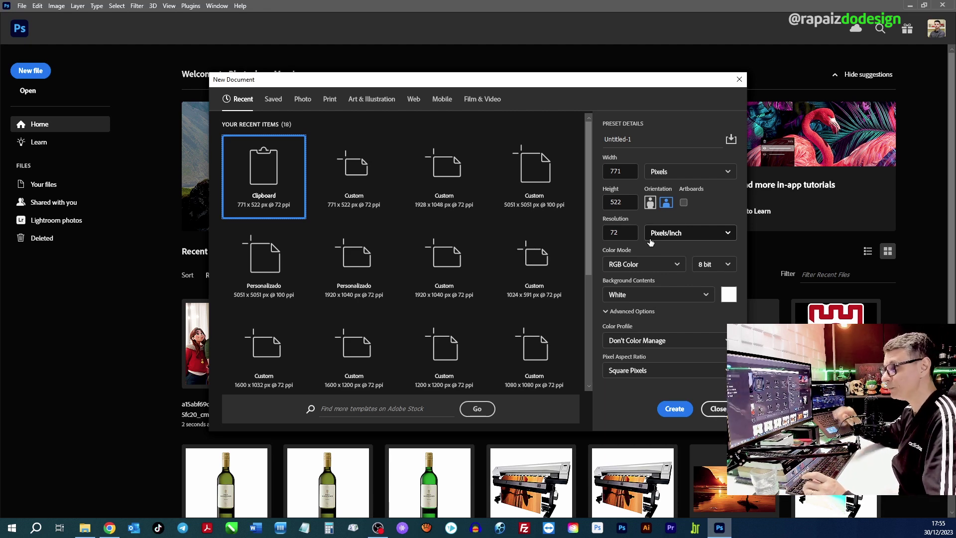
- Create the blank white Untitled-1 document and browse the main menus
left_click(680, 413)
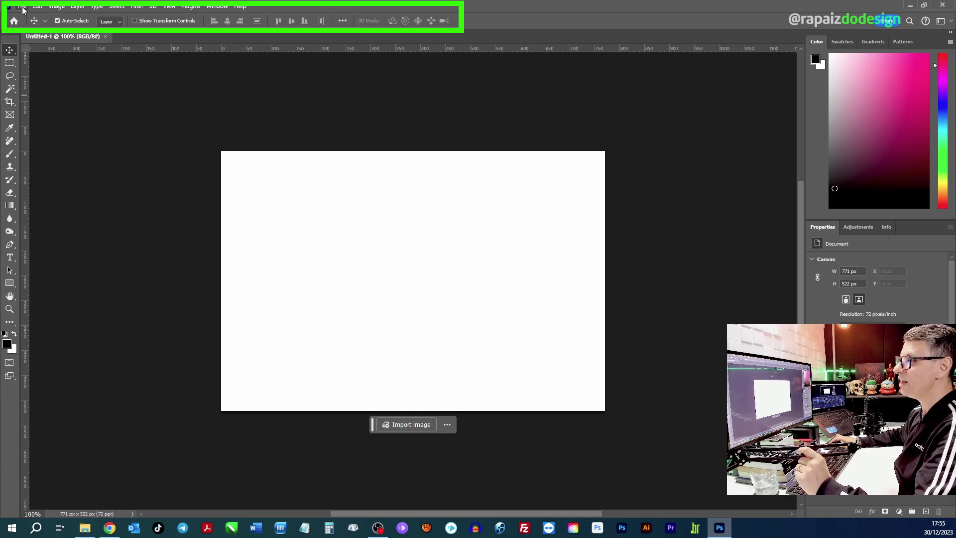
left_click(22, 7)
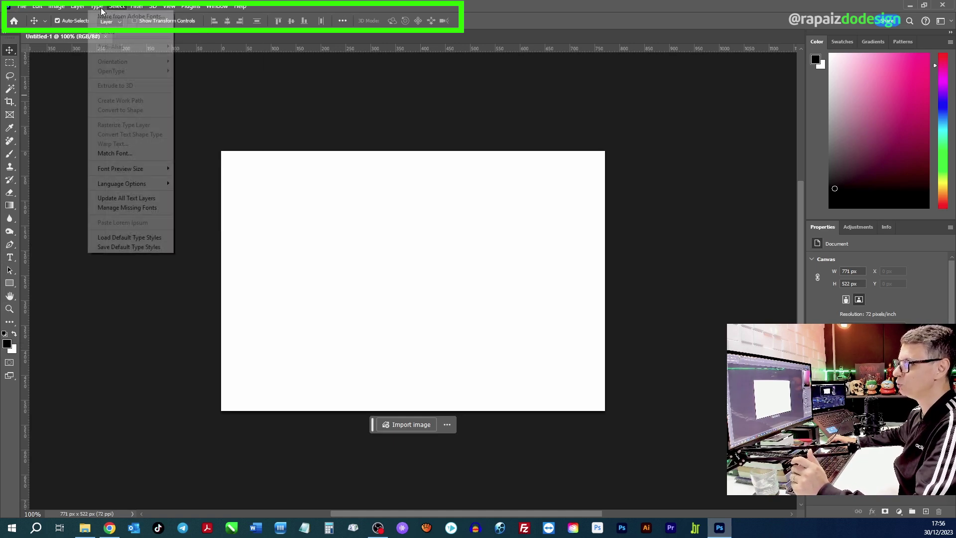
mouse_move(190, 6)
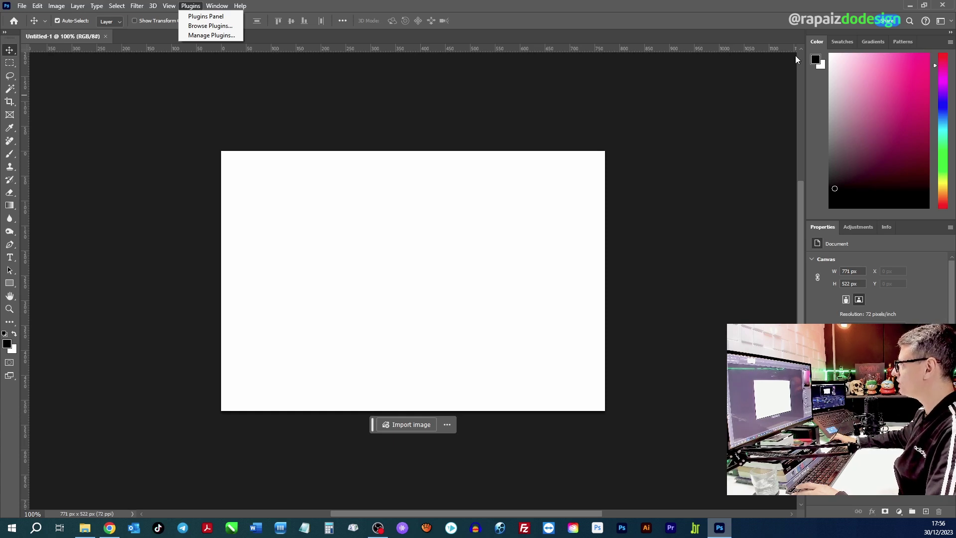
- Drag all seven panel tabs, from Color through Adjustments, out of the right dock onto the canvas
left_click_drag(817, 43, 348, 93)
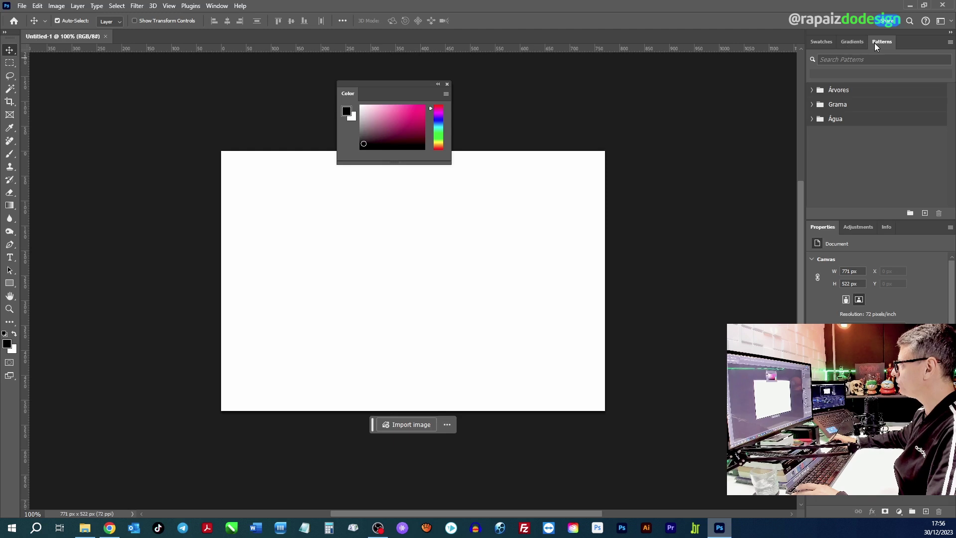
left_click_drag(876, 43, 488, 88)
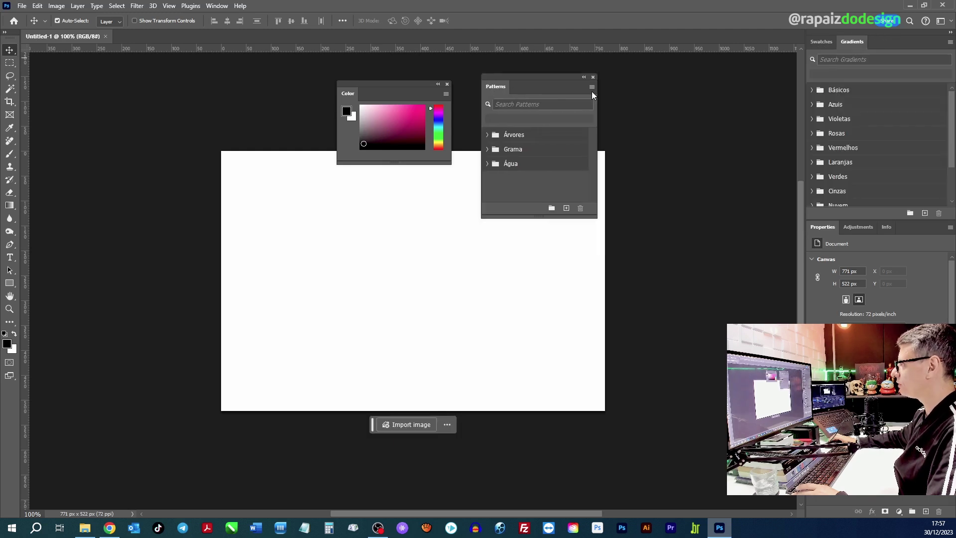
left_click_drag(852, 43, 347, 191)
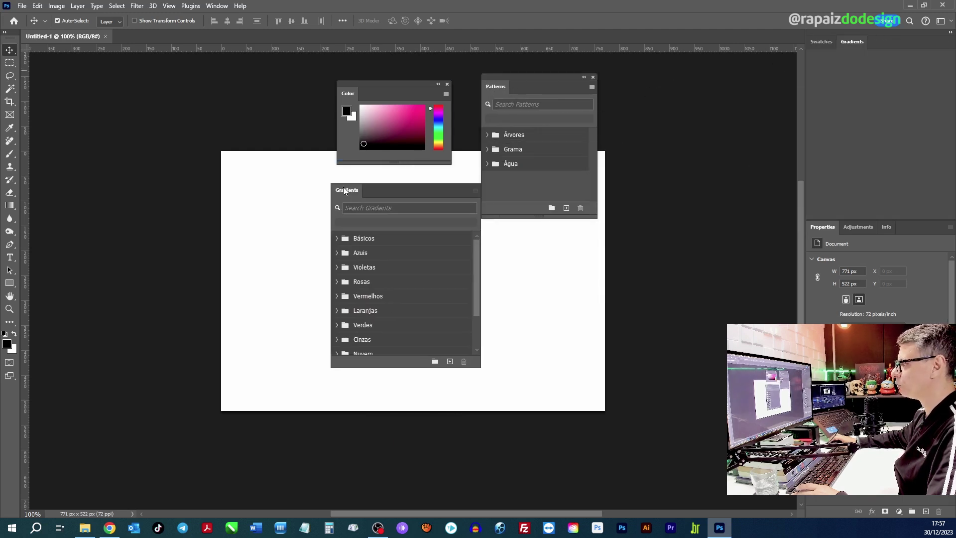
left_click_drag(820, 45, 504, 245)
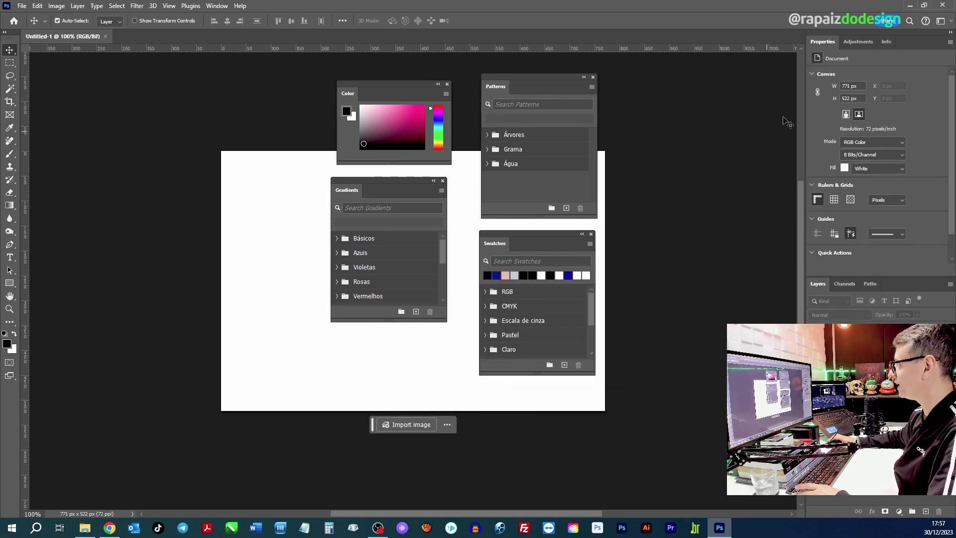
mouse_move(822, 42)
left_mouse_down()
mouse_move(632, 110)
mouse_move(626, 89)
left_mouse_up()
left_click_drag(854, 45, 178, 84)
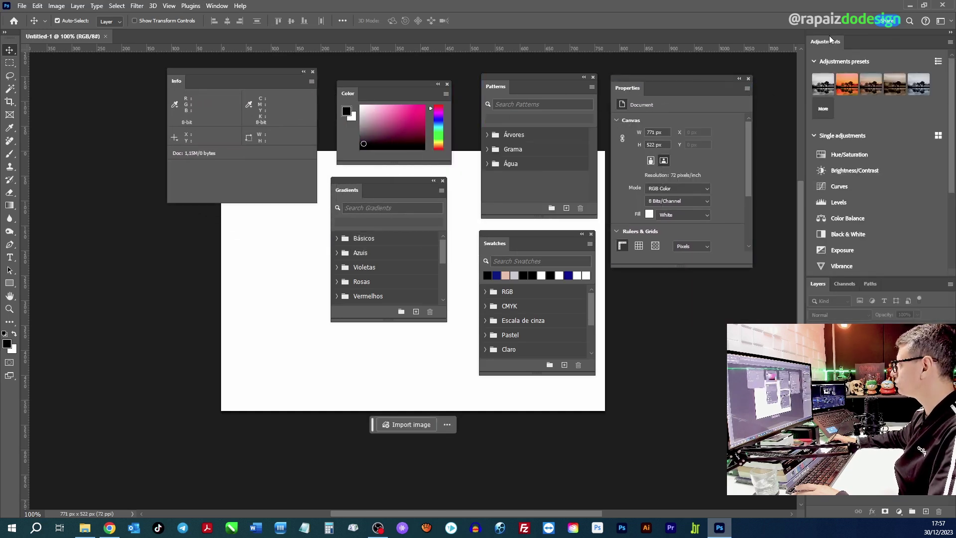
left_click_drag(826, 42, 176, 229)
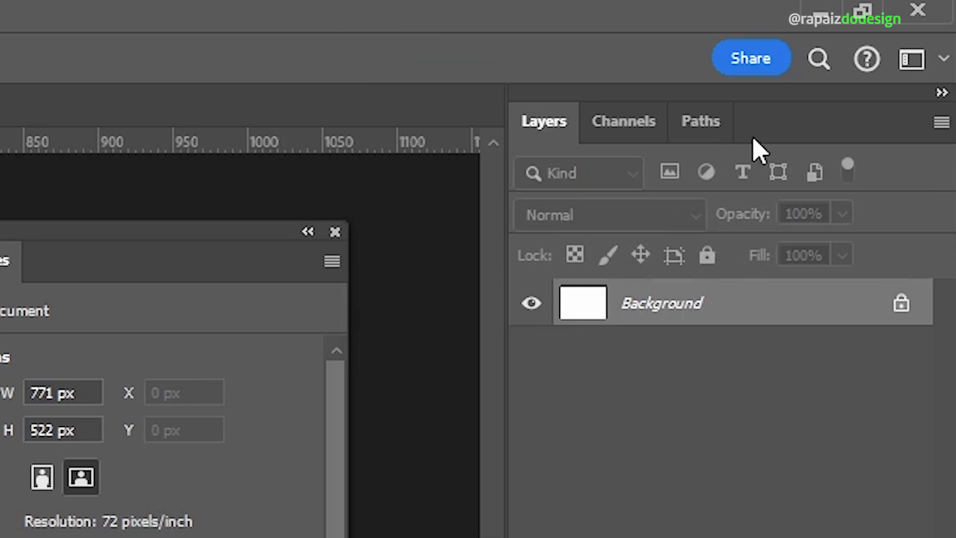
left_click(625, 122)
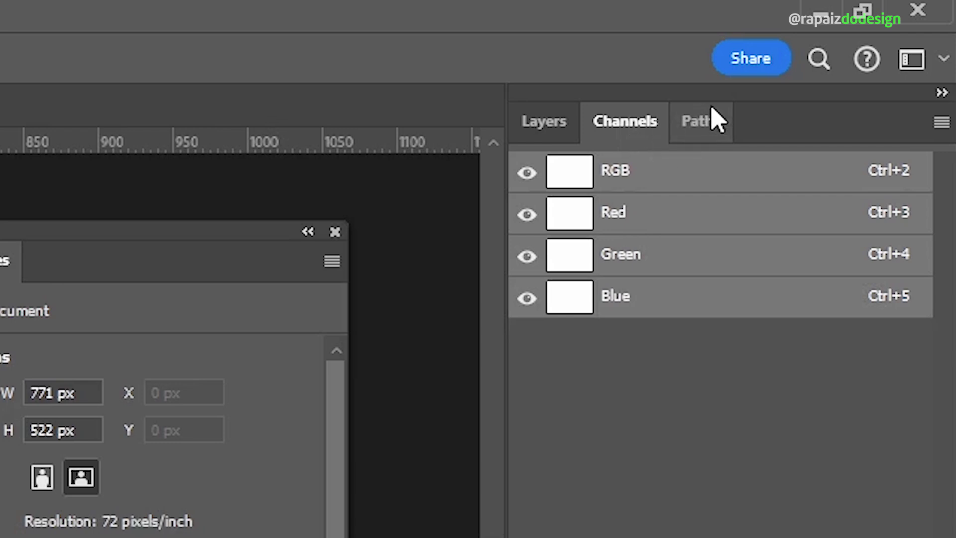
left_click(717, 131)
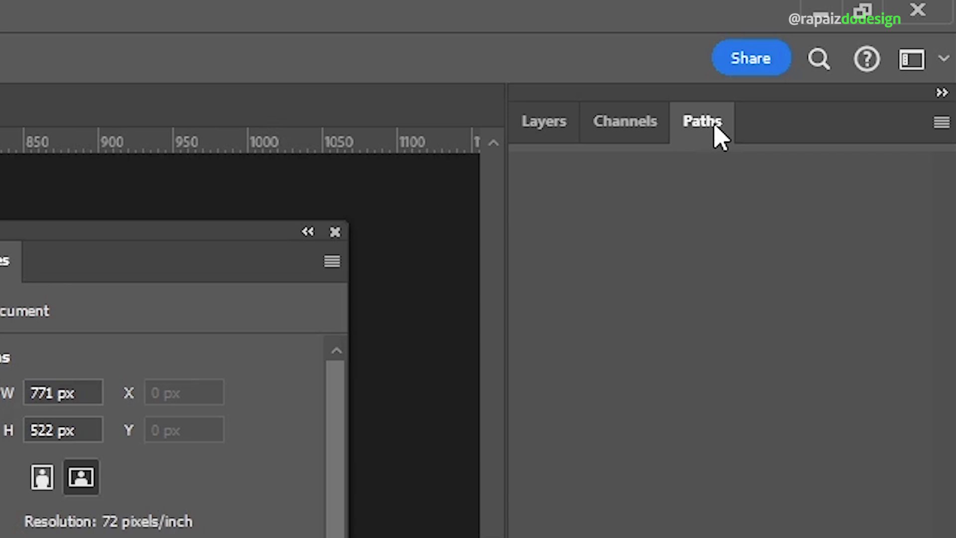
left_click(545, 125)
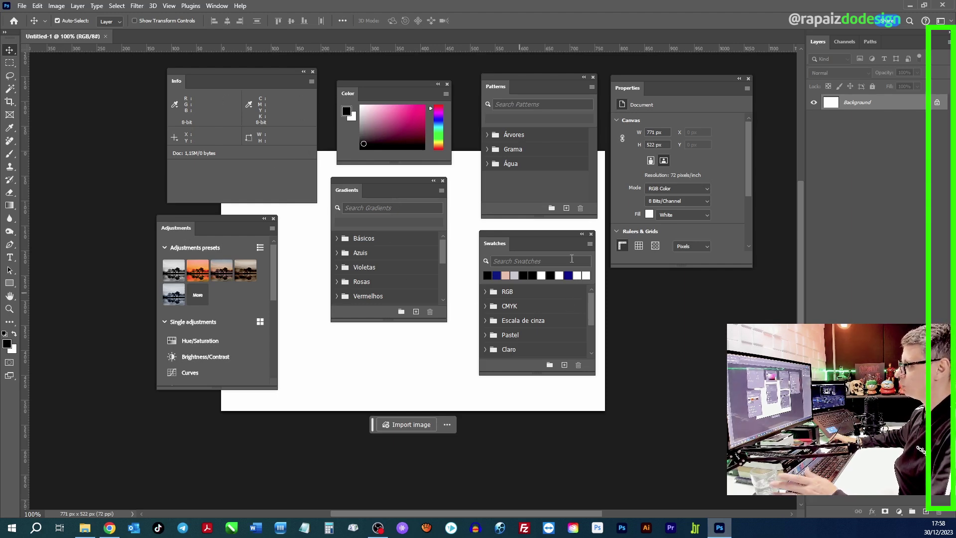
- Move the floating Properties panel into the dock next to Layers and reduce it to an icon
mouse_move(625, 89)
left_mouse_down()
mouse_move(911, 63)
mouse_move(943, 49)
left_mouse_up()
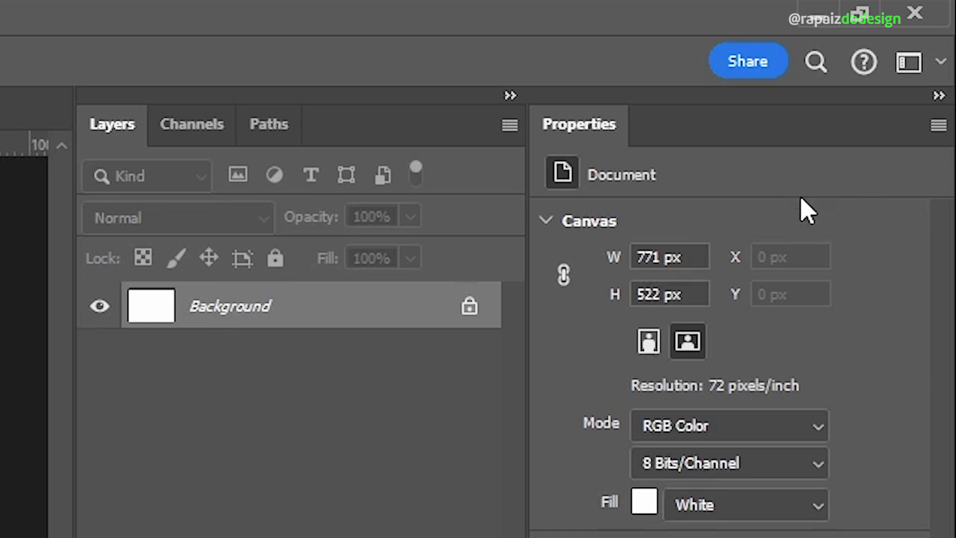
left_click(940, 95)
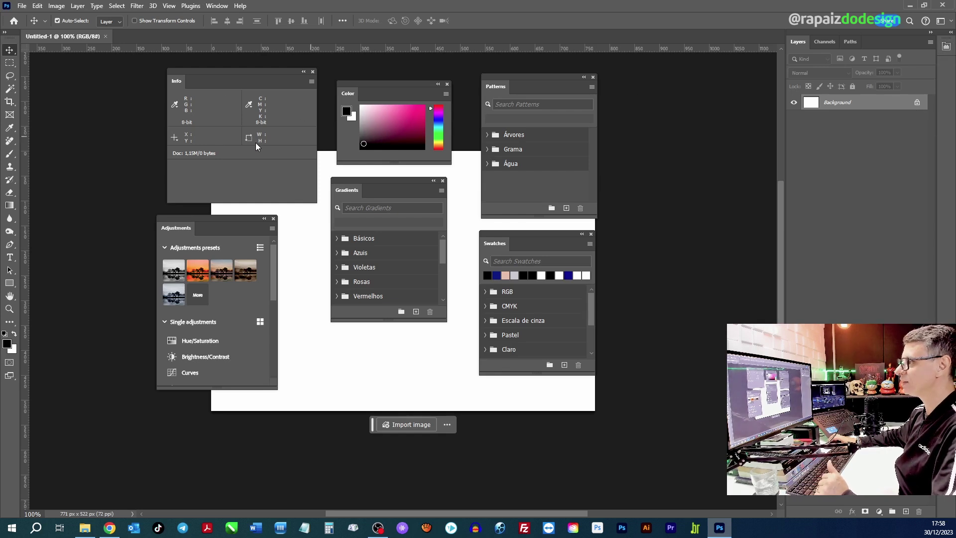
- Dock the Info and Adjustments panels as icons beside Layers
mouse_move(178, 81)
left_mouse_down()
mouse_move(927, 86)
mouse_move(946, 70)
left_mouse_up()
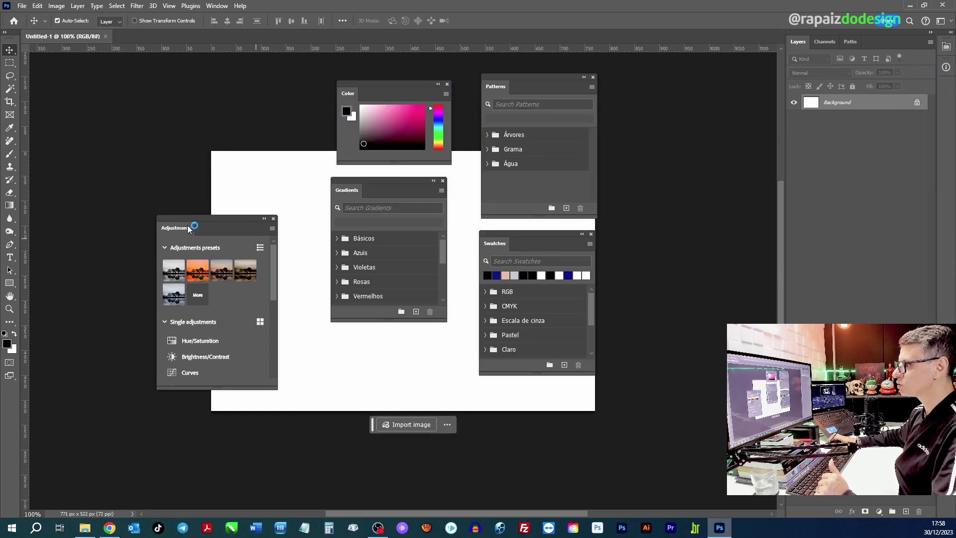
left_click_drag(168, 230, 663, 180)
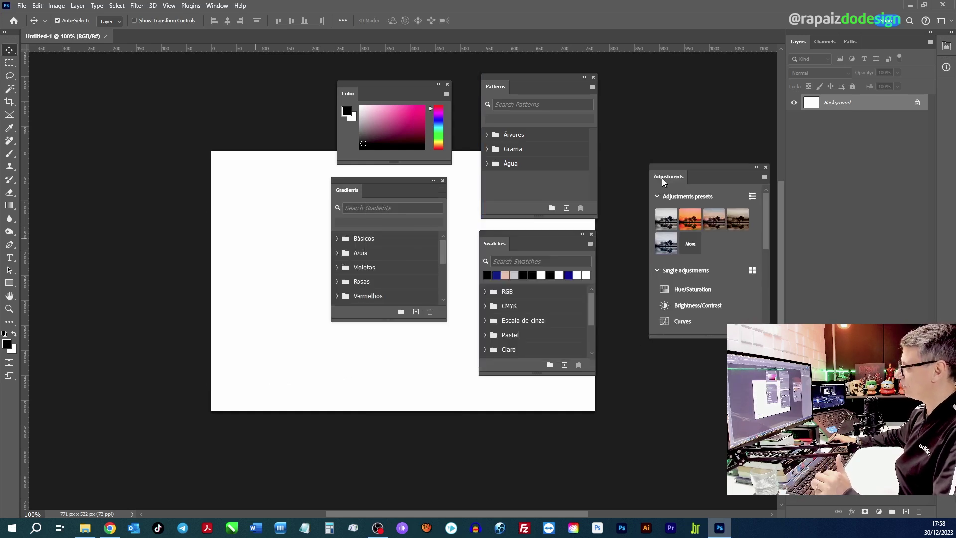
scroll(766, 221, "down", 1)
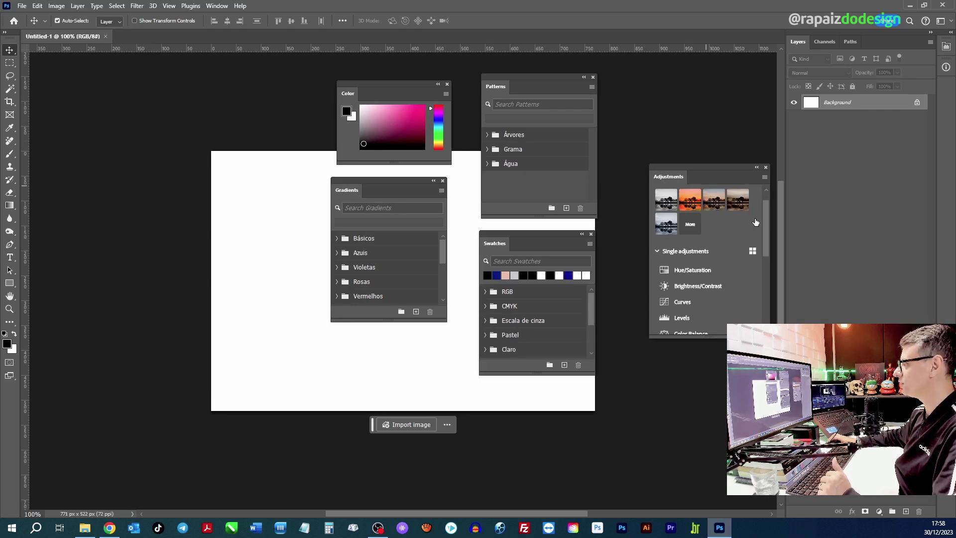
mouse_move(766, 225)
left_mouse_down()
mouse_move(766, 293)
mouse_move(758, 193)
left_mouse_up()
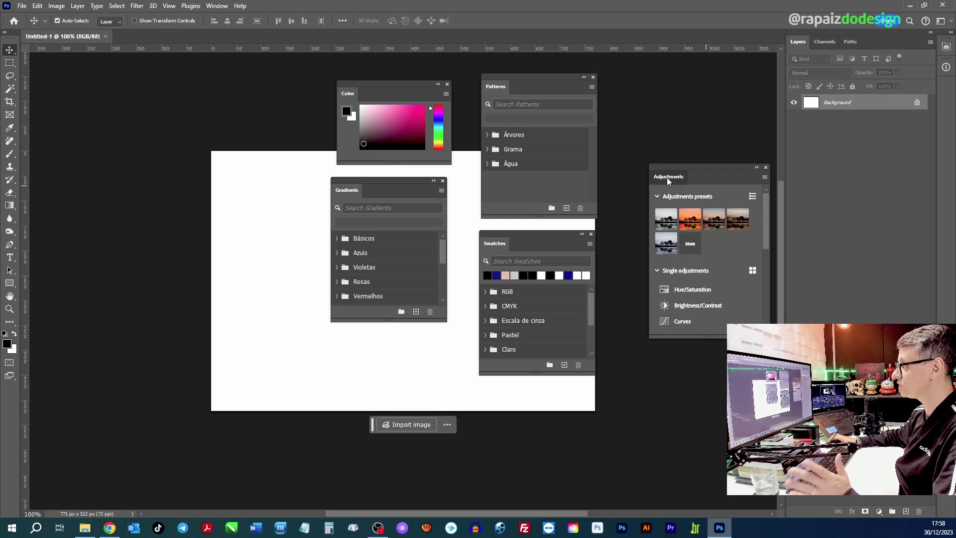
left_click_drag(677, 174, 949, 93)
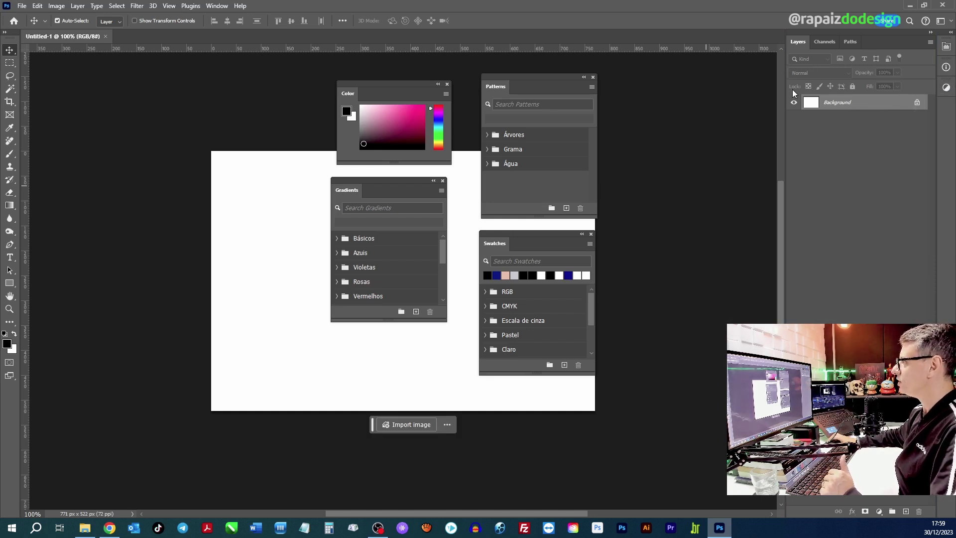
- Dock the Color, Swatches, Gradients and Patterns panels into the icon strip
left_click_drag(349, 94, 944, 119)
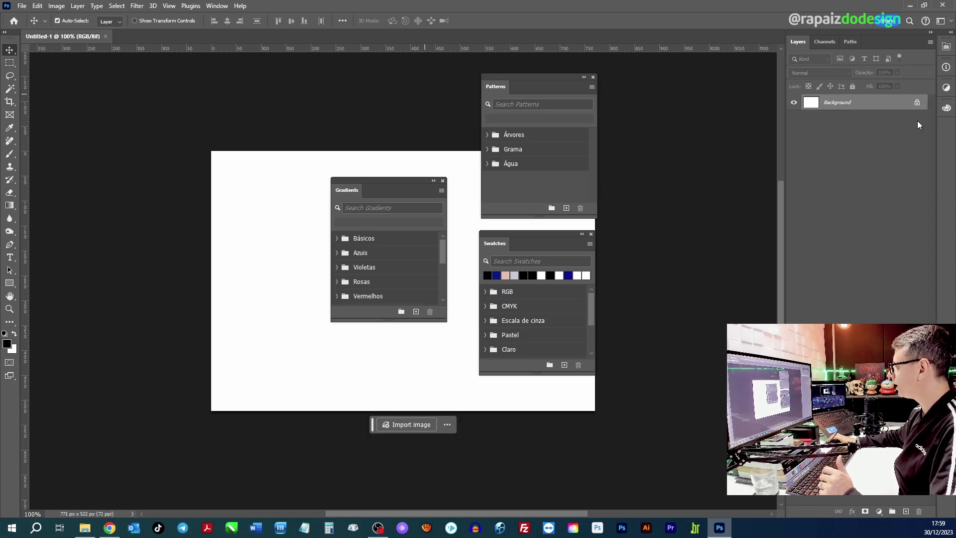
mouse_move(514, 238)
left_mouse_down()
mouse_move(769, 182)
mouse_move(946, 128)
left_mouse_up()
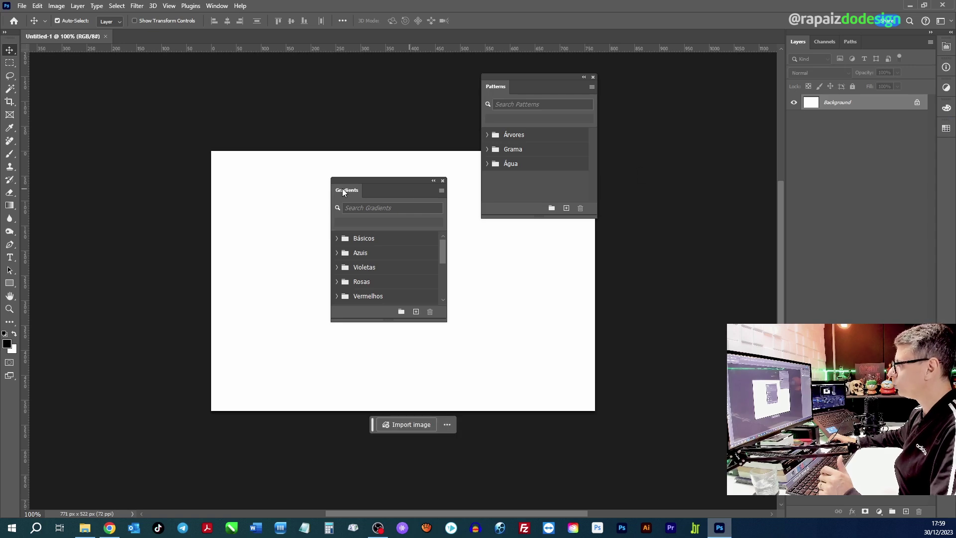
left_click_drag(347, 189, 918, 158)
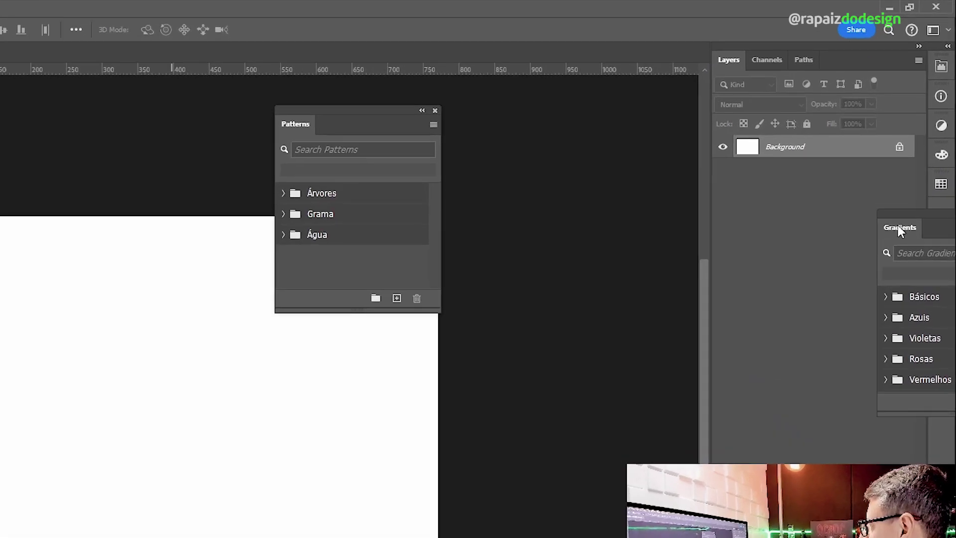
left_click_drag(900, 229, 931, 296)
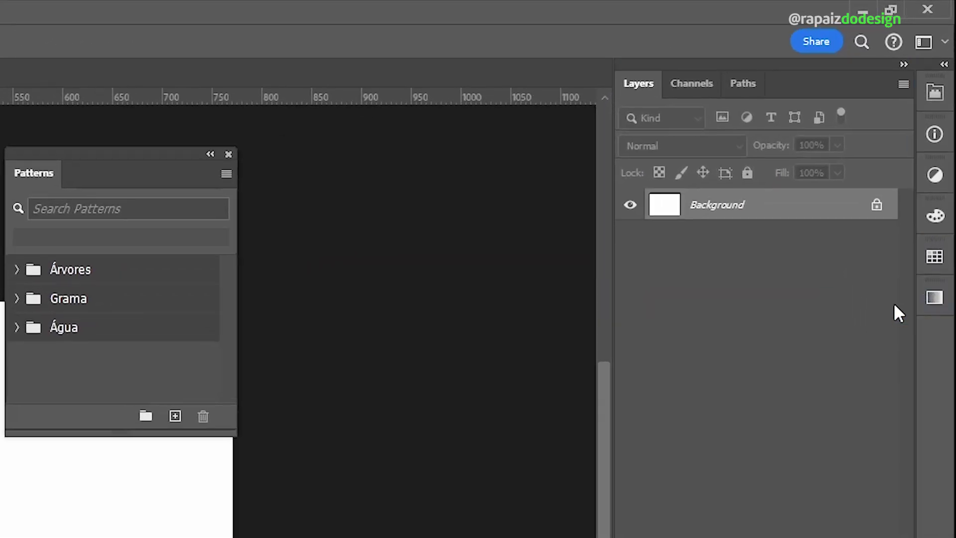
left_click_drag(47, 177, 947, 350)
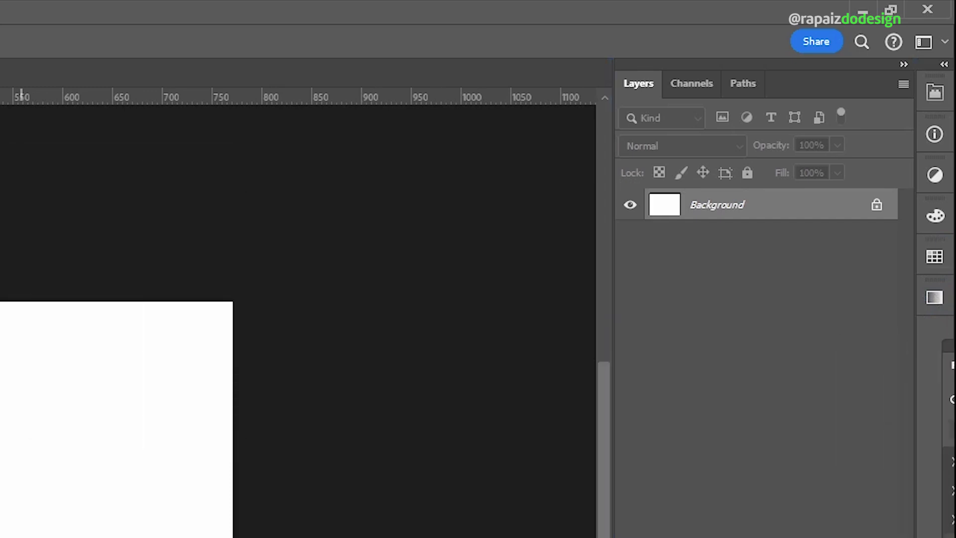
left_click_drag(948, 350, 935, 337)
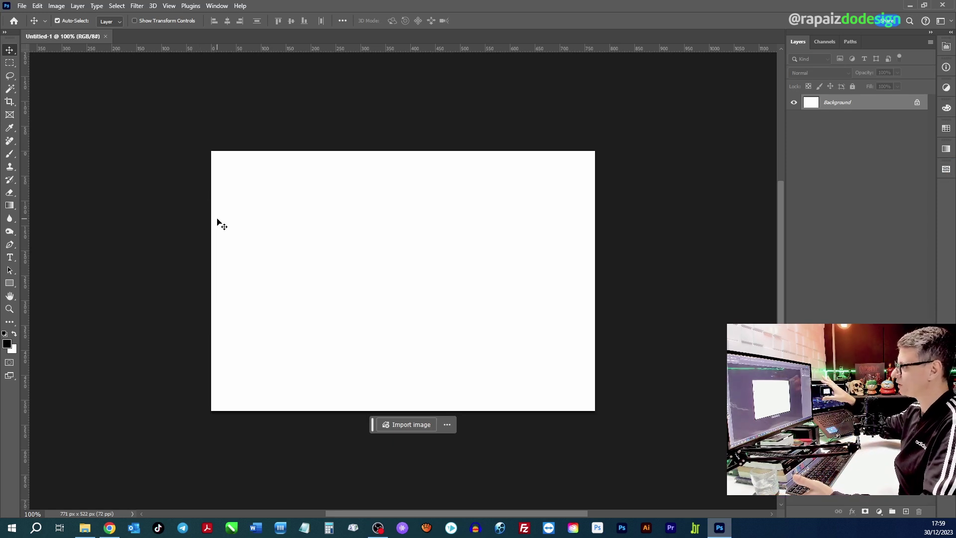
left_click(218, 6)
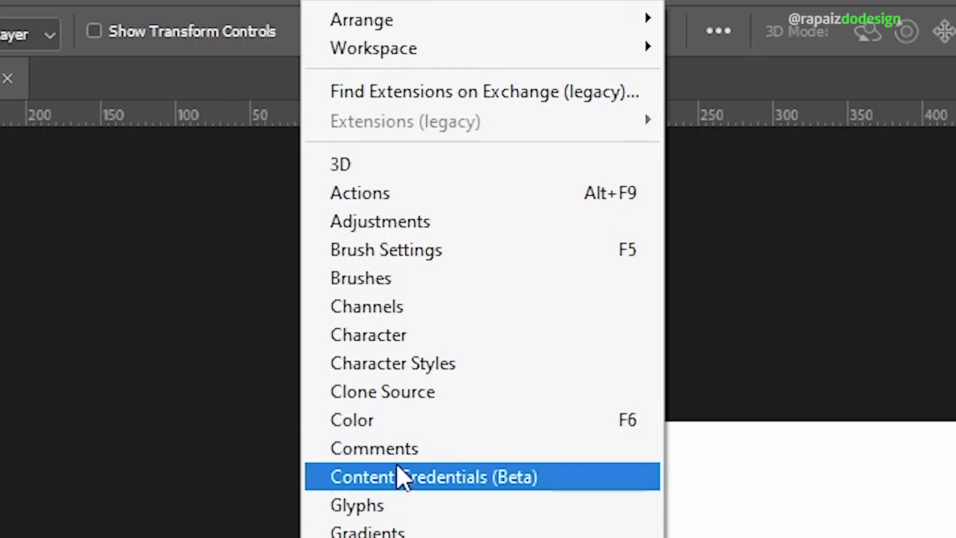
- Add the Actions panel from the Window menu, dock it left of Layers, and collapse it
left_click(356, 194)
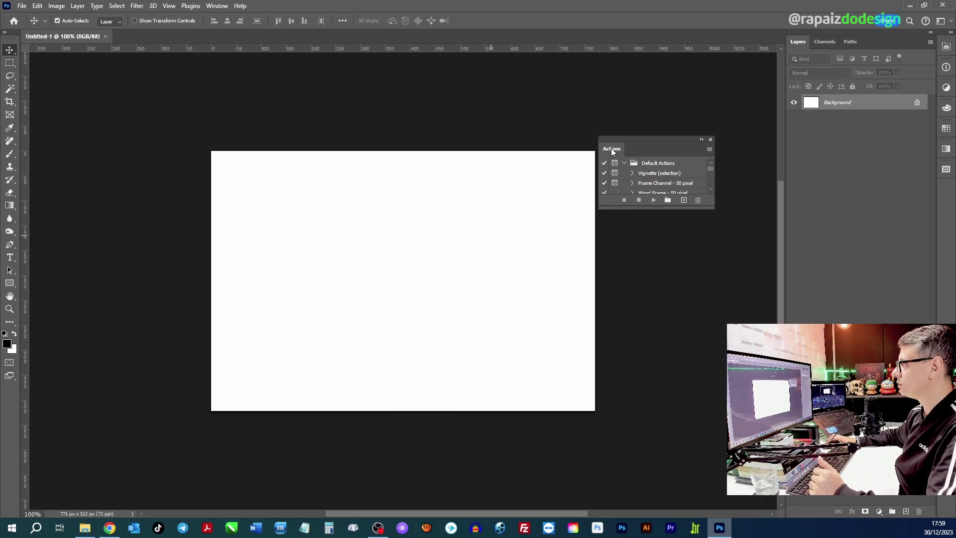
left_click_drag(629, 224, 708, 89)
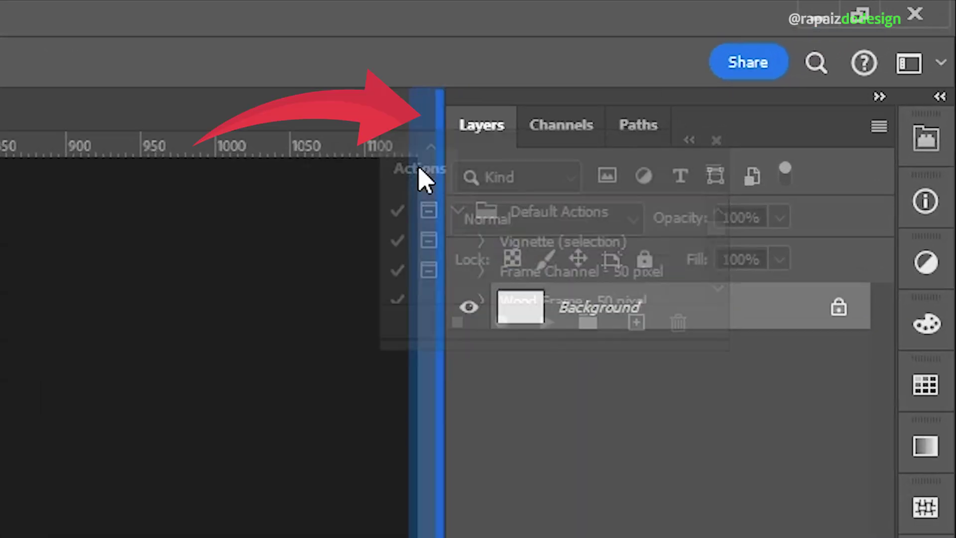
left_click_drag(473, 149, 473, 154)
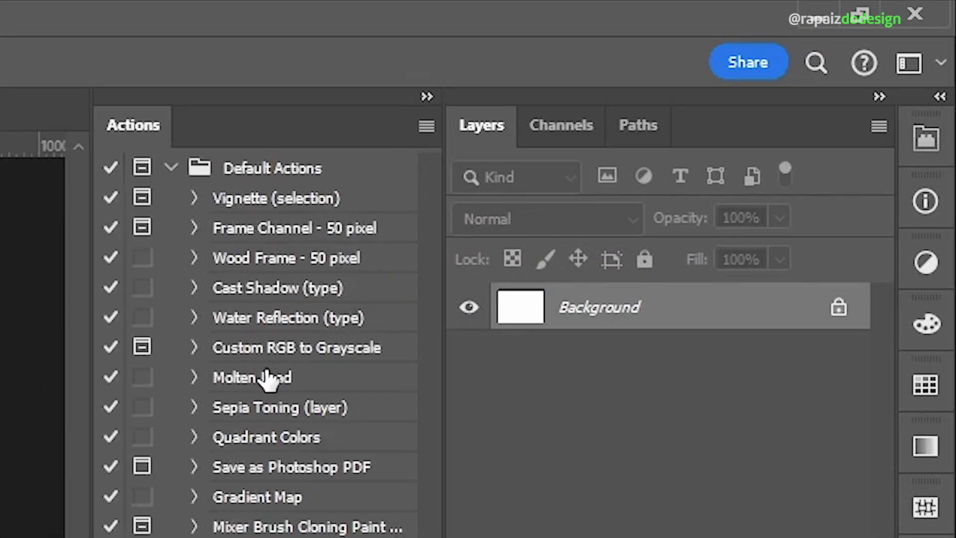
left_click(424, 97)
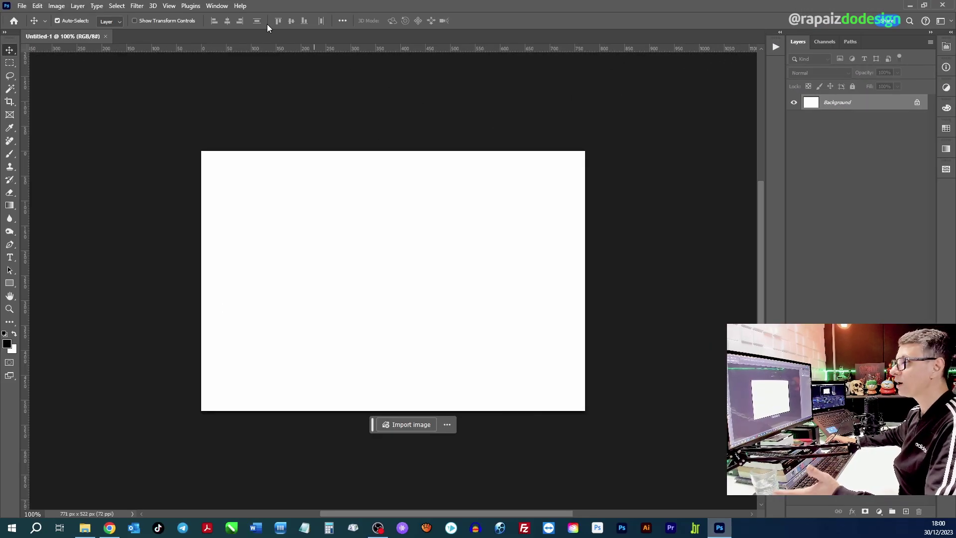
- Show the History panel from the Window menu and drag it toward the docked panels
left_click(218, 6)
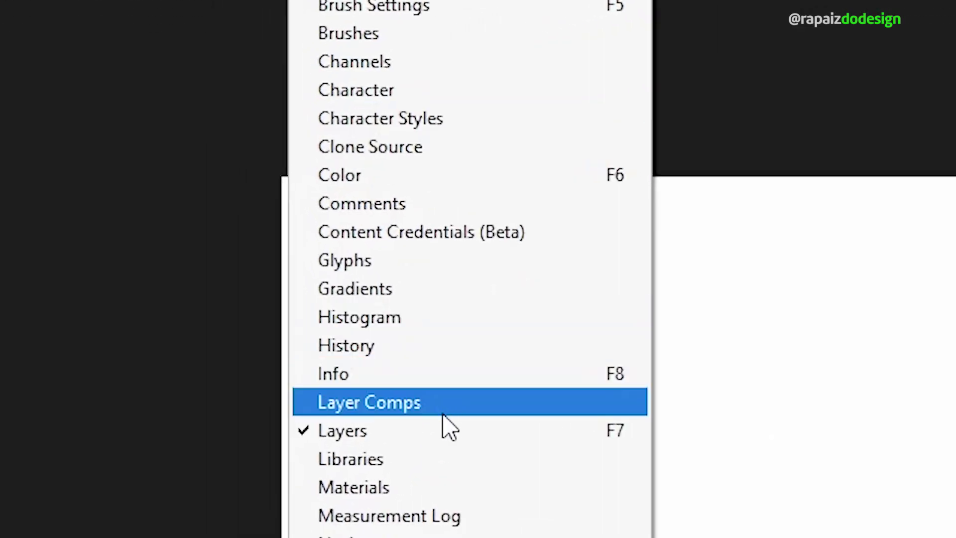
left_click(409, 351)
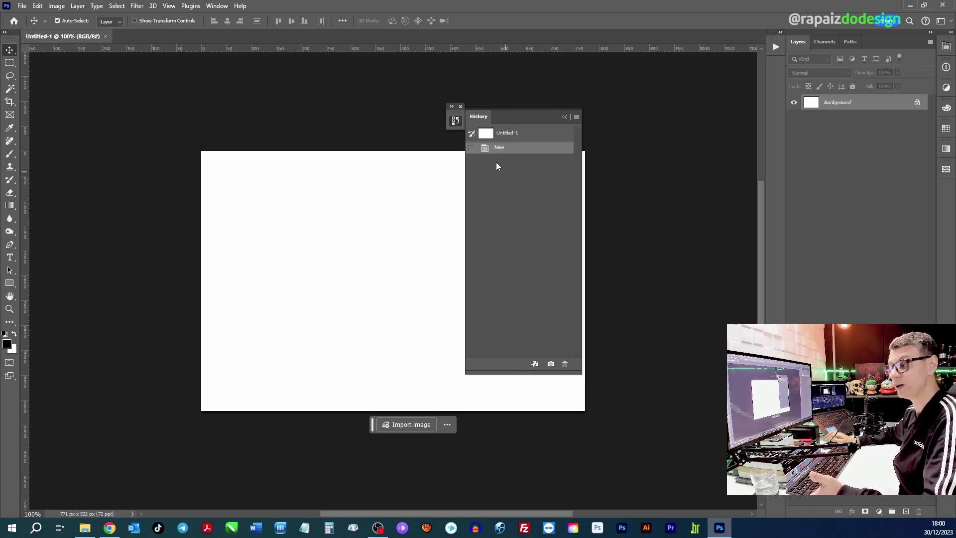
left_click_drag(481, 119, 774, 70)
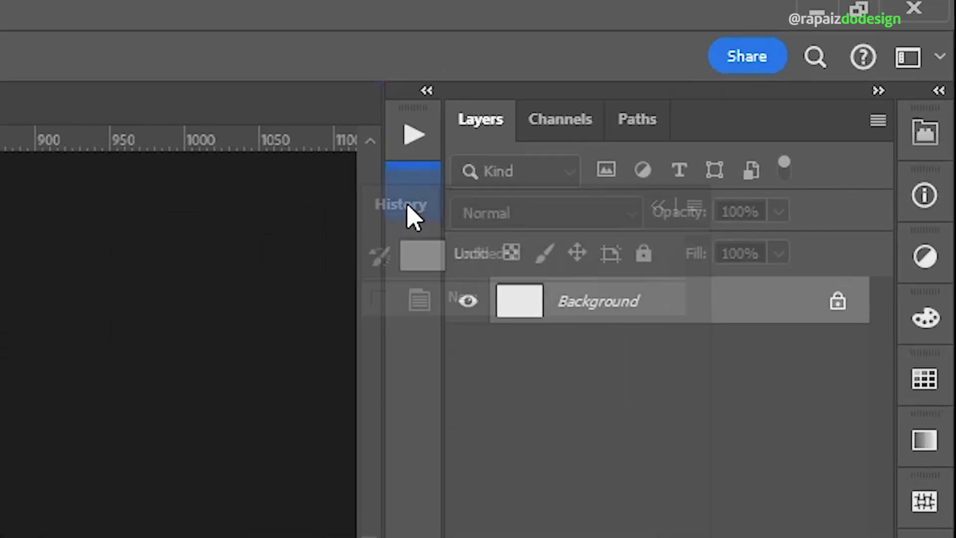
- Drop the History panel into the dock column below the Actions icon
left_click_drag(407, 206, 410, 212)
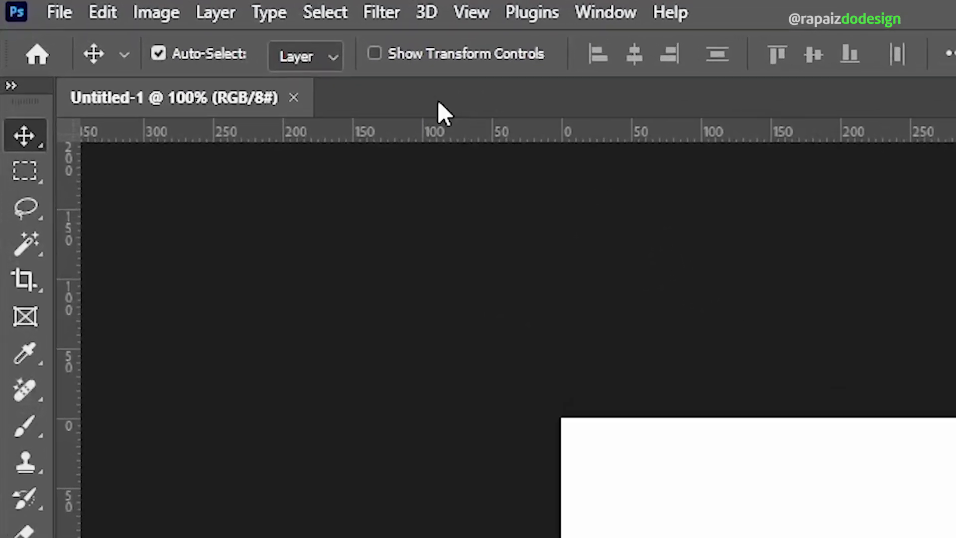
left_click(109, 20)
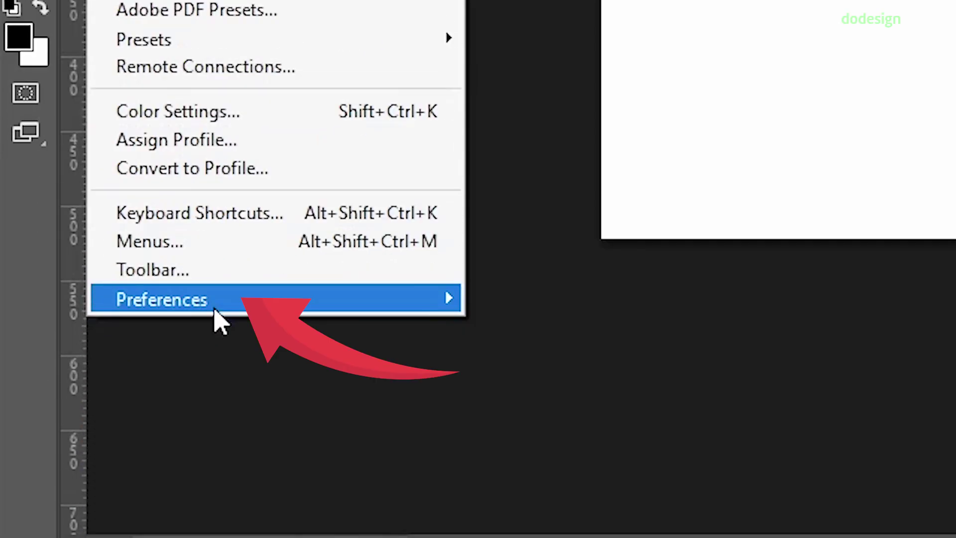
- Open General preferences via Edit > Preferences, close them, and reopen with Ctrl+K
left_click(215, 308)
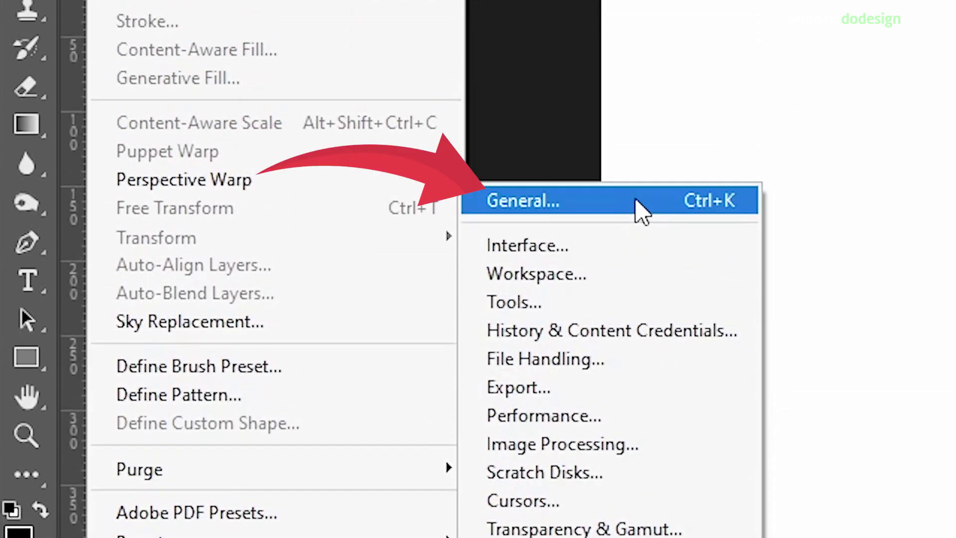
left_click(635, 200)
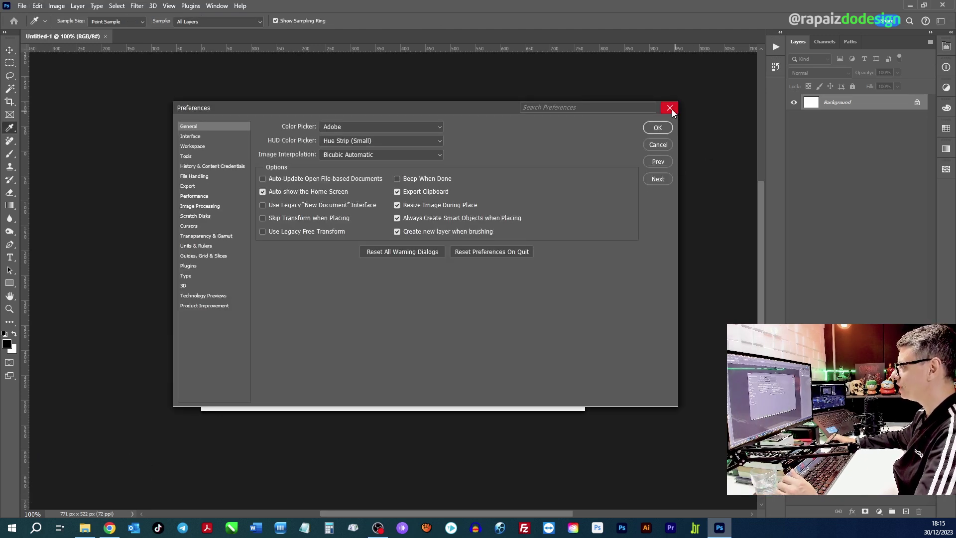
left_click(670, 108)
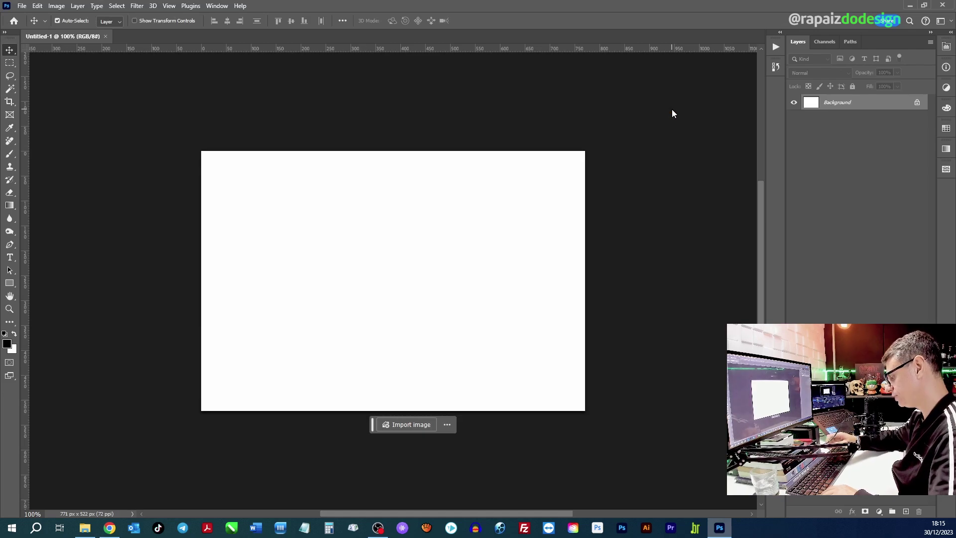
key("ctrl+k")
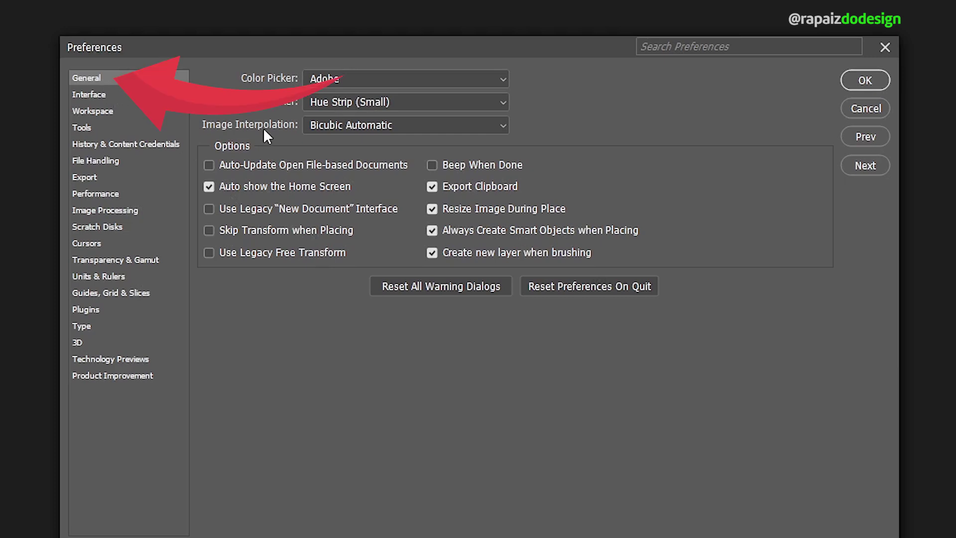
- View the Interface preferences, then move on to the Workspace page
left_click(109, 95)
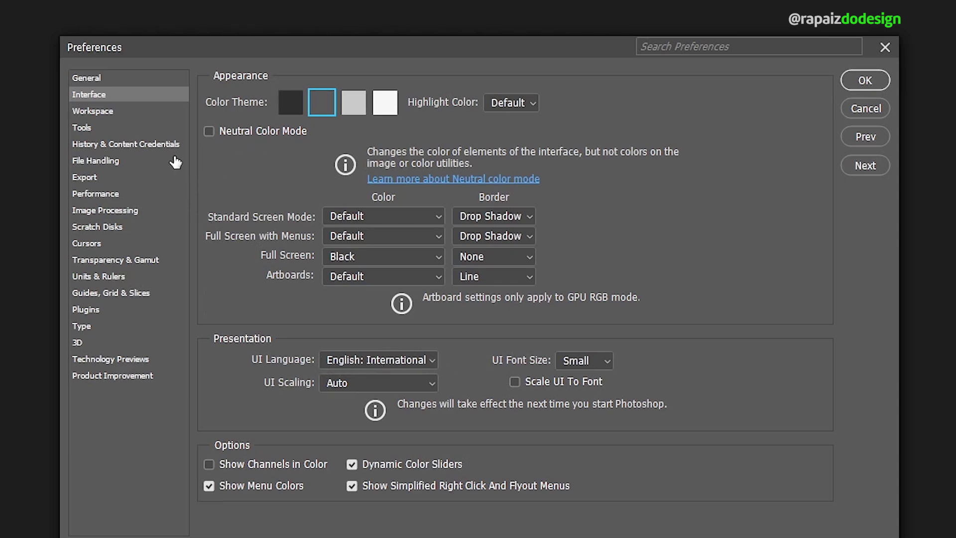
left_click(105, 118)
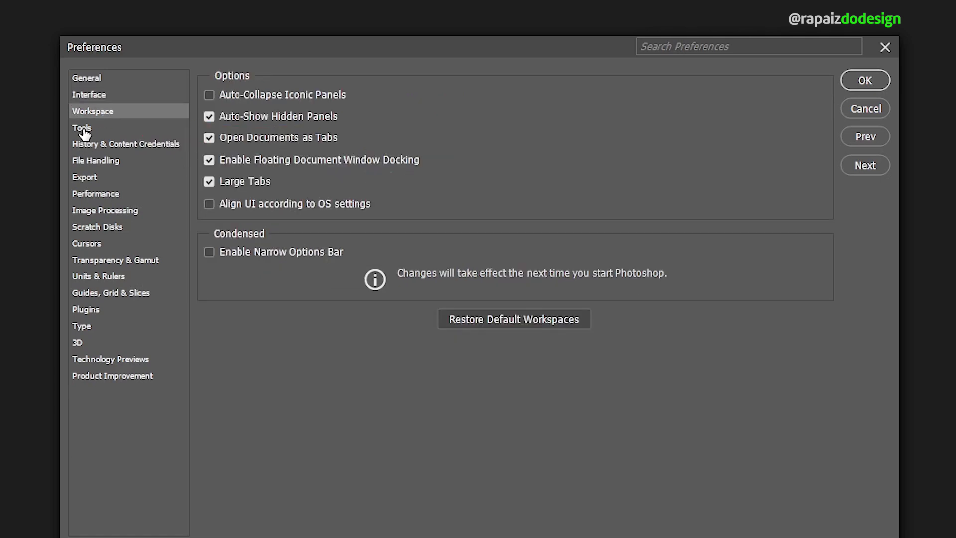
- Browse the Tools, History & Content Credentials and File Handling preference pages
left_click(83, 130)
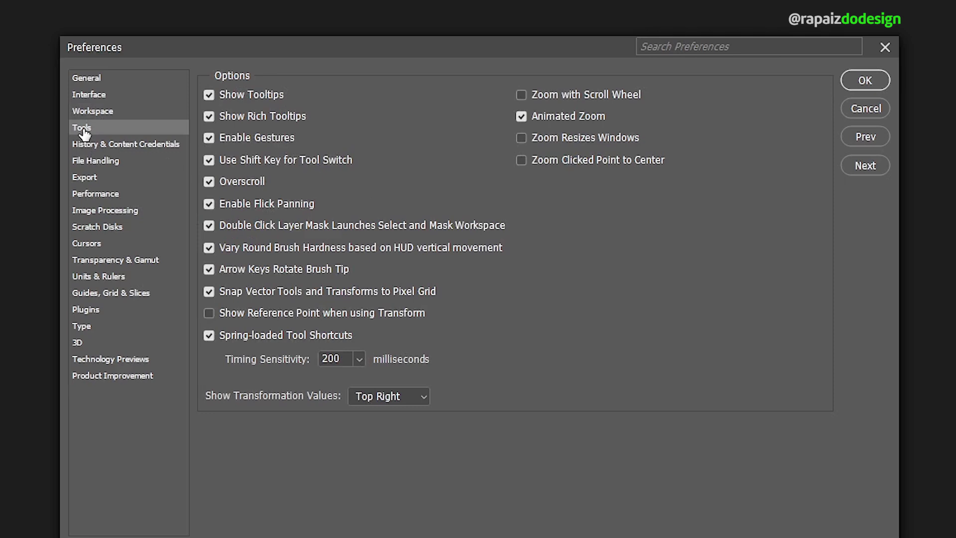
left_click(120, 150)
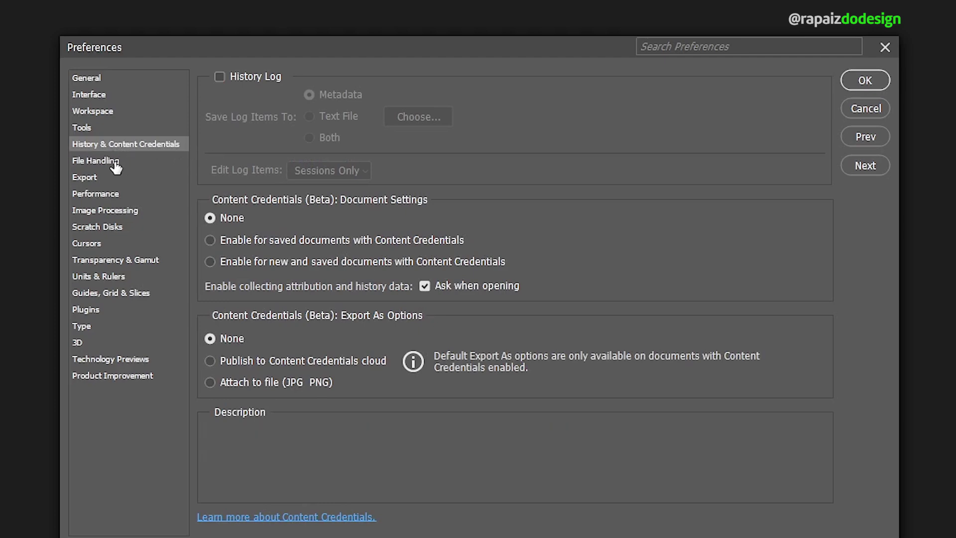
left_click(116, 165)
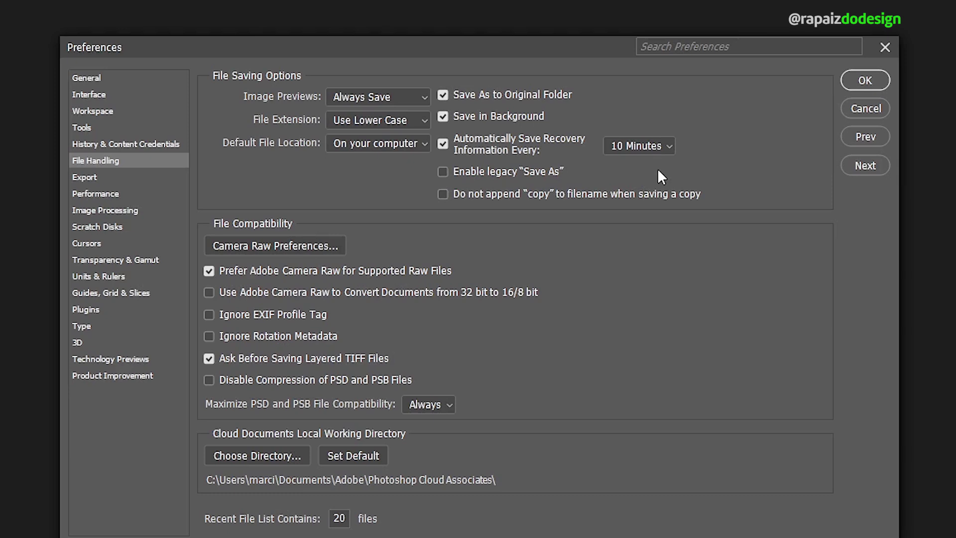
left_click(672, 144)
- Set recovery information to auto-save every 5 Minutes, then view the Export preferences
left_click(651, 160)
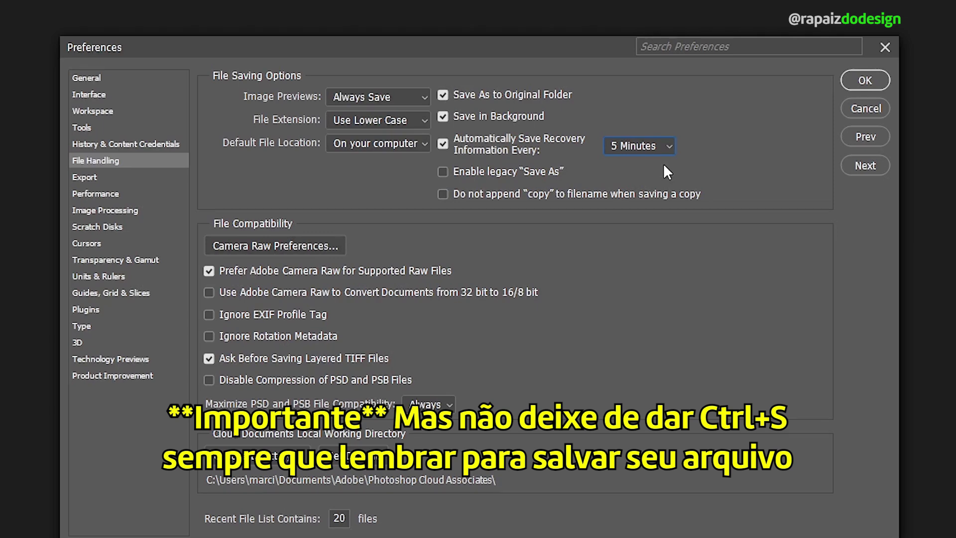
left_click(83, 177)
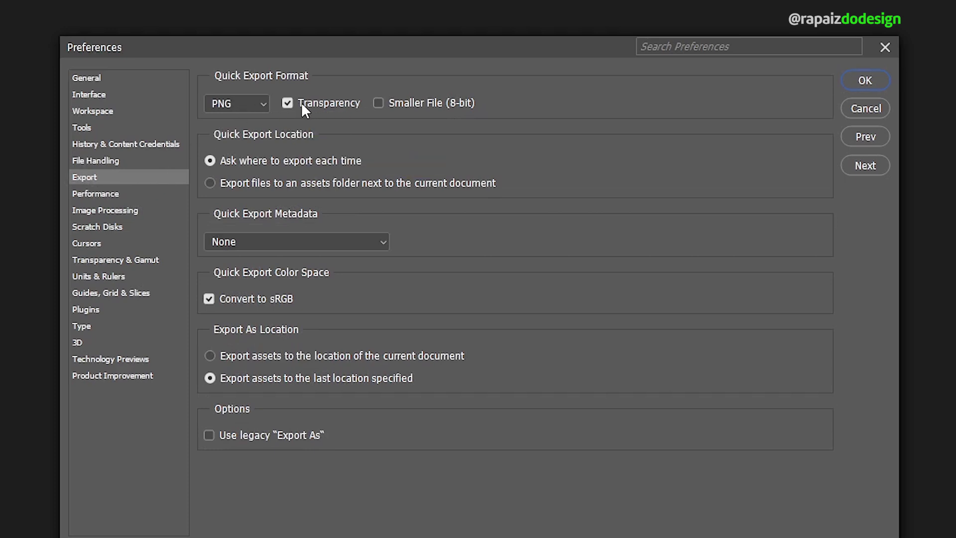
- Show the Performance preferences page with its memory, GPU and cache settings
left_click(113, 199)
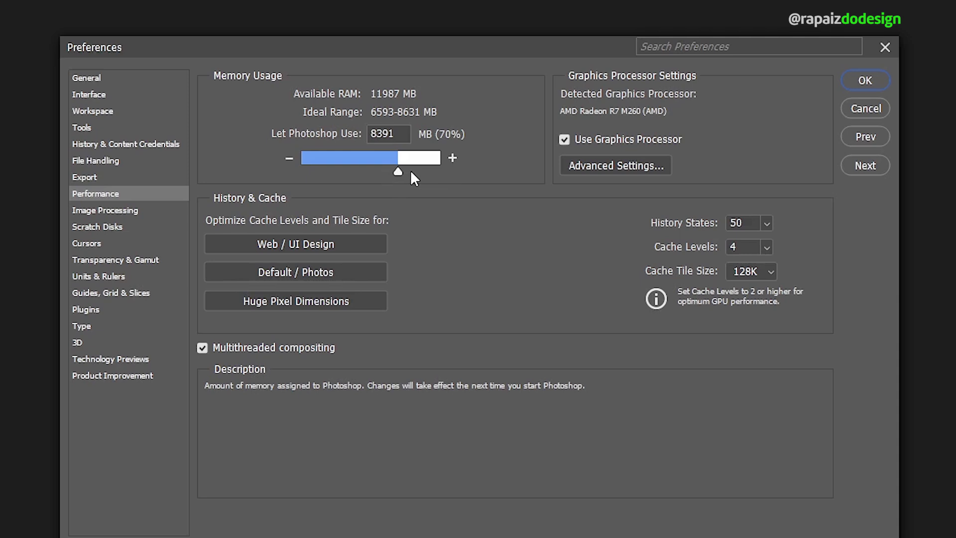
- Adjust the Memory Usage slider so Photoshop uses 8470 MB (70%) of RAM
left_click_drag(399, 169, 449, 171)
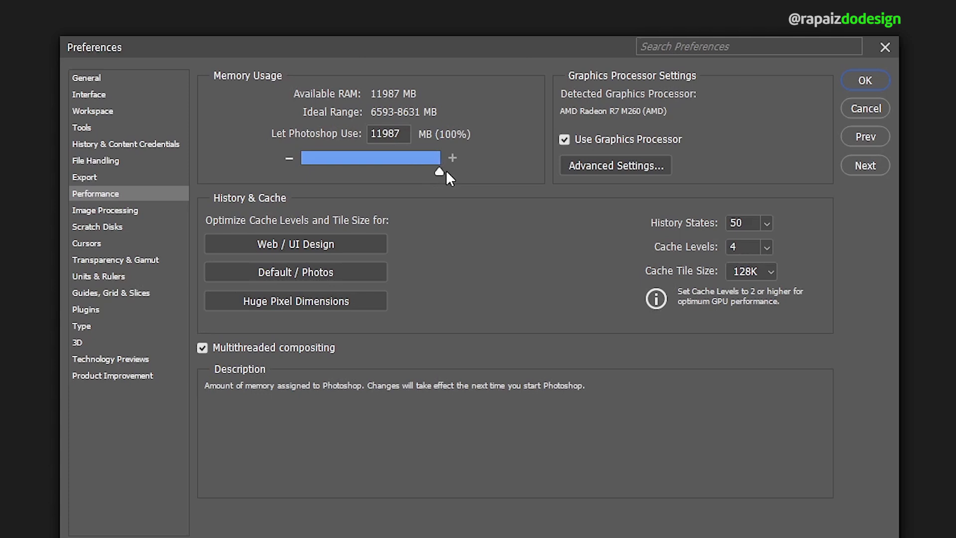
left_click_drag(445, 172, 399, 169)
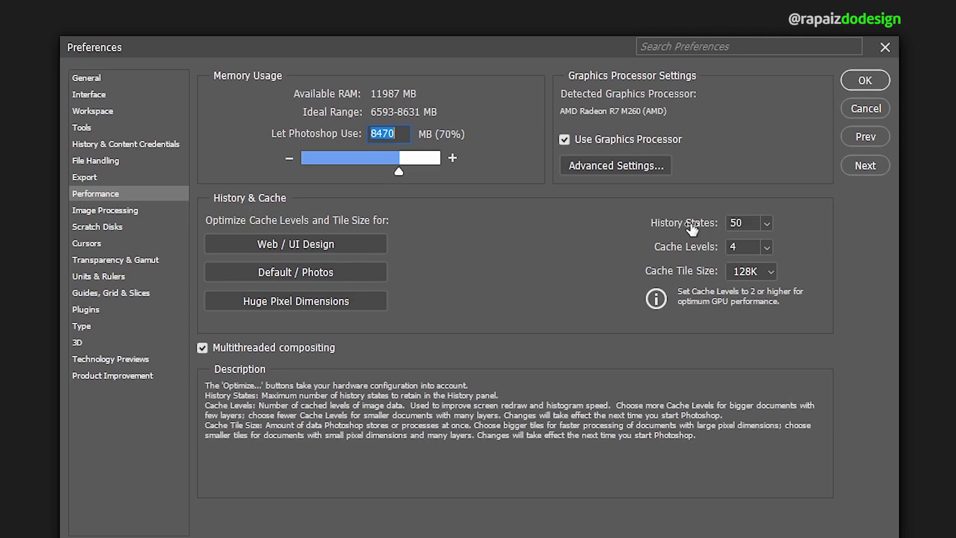
double_click(735, 223)
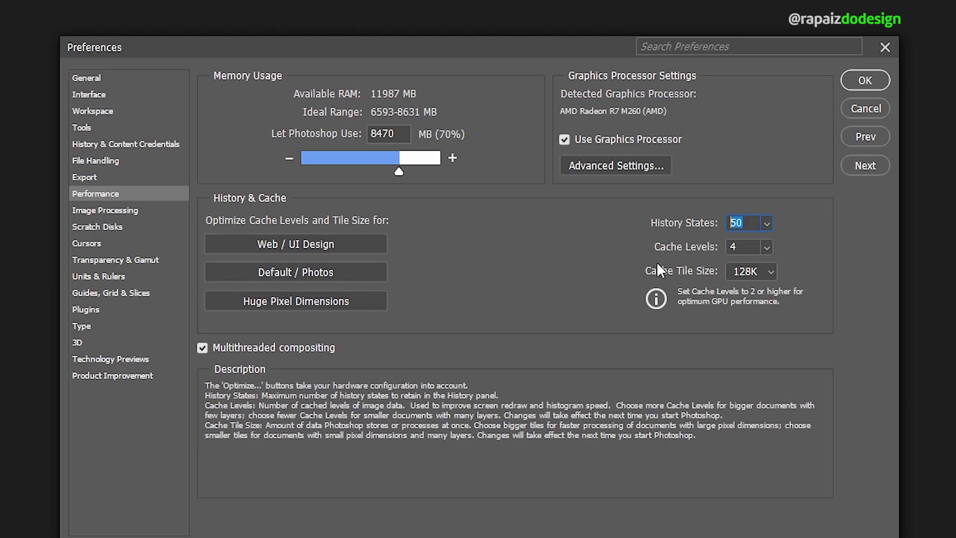
- Set History States to 25 and try the web/UI and huge-pixel cache presets
type("25")
left_click(280, 248)
left_click(321, 303)
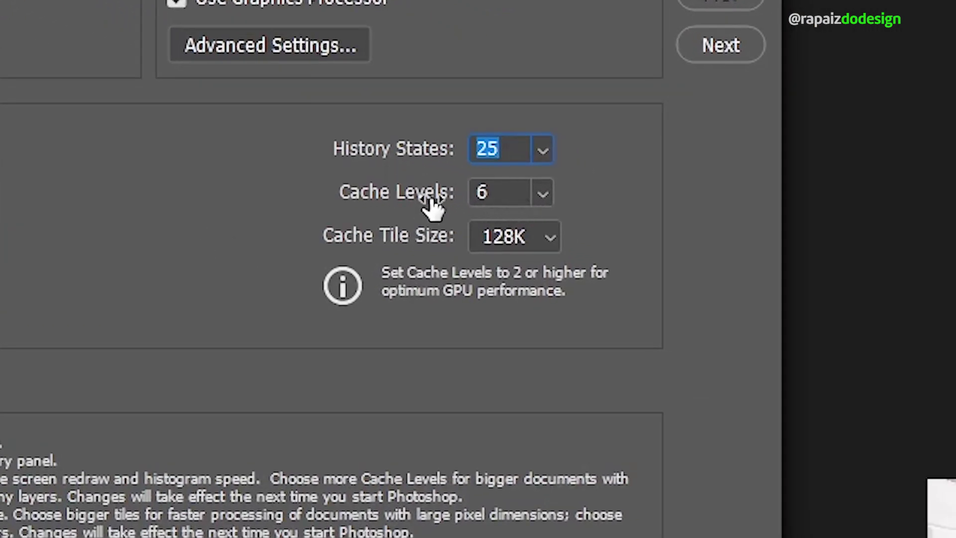
- Set Cache Levels to 2 and Cache Tile Size to 132K
left_click(538, 202)
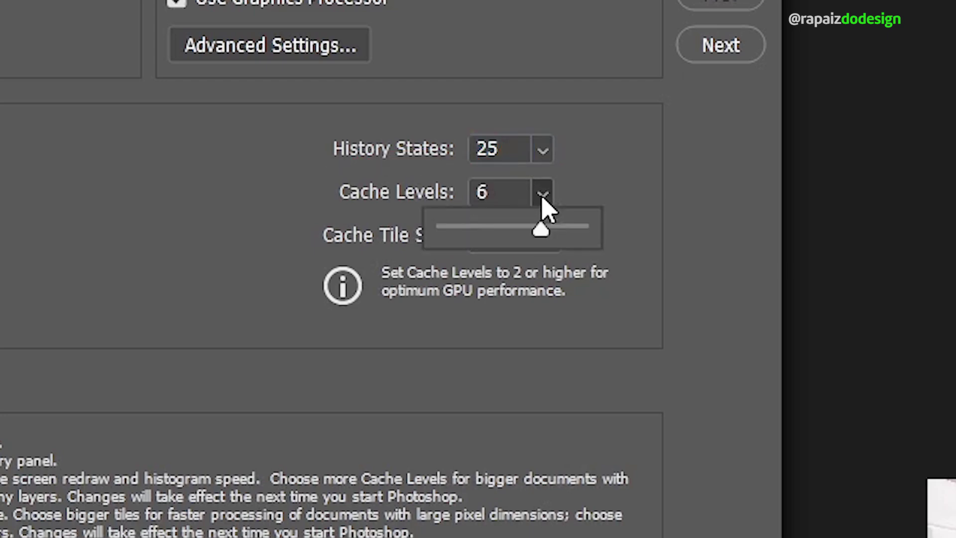
left_click_drag(540, 231, 468, 231)
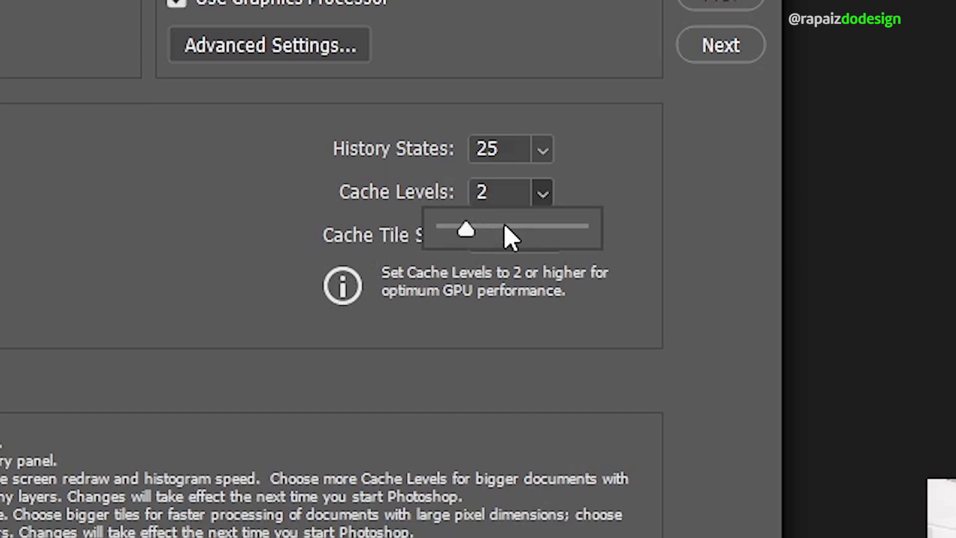
left_click(581, 201)
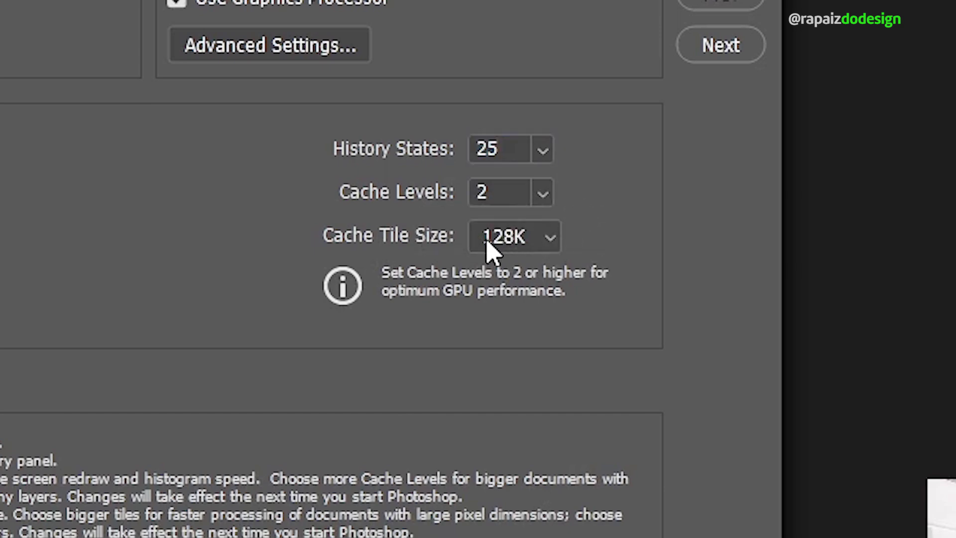
left_click(551, 247)
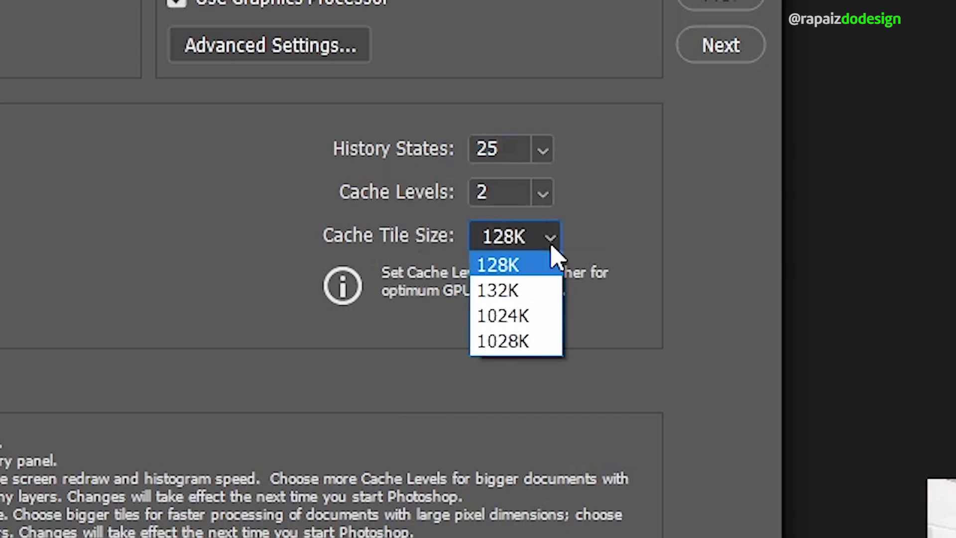
left_click(513, 291)
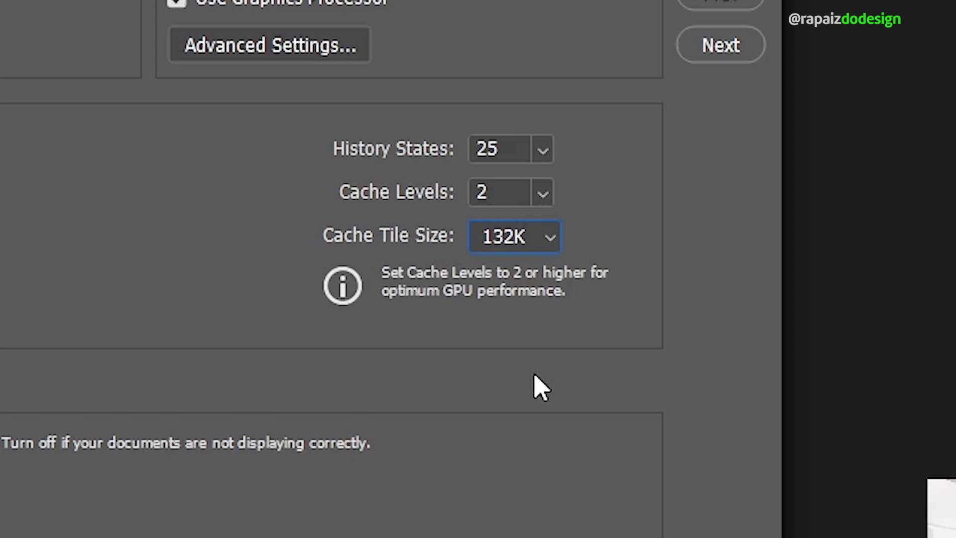
left_click(107, 211)
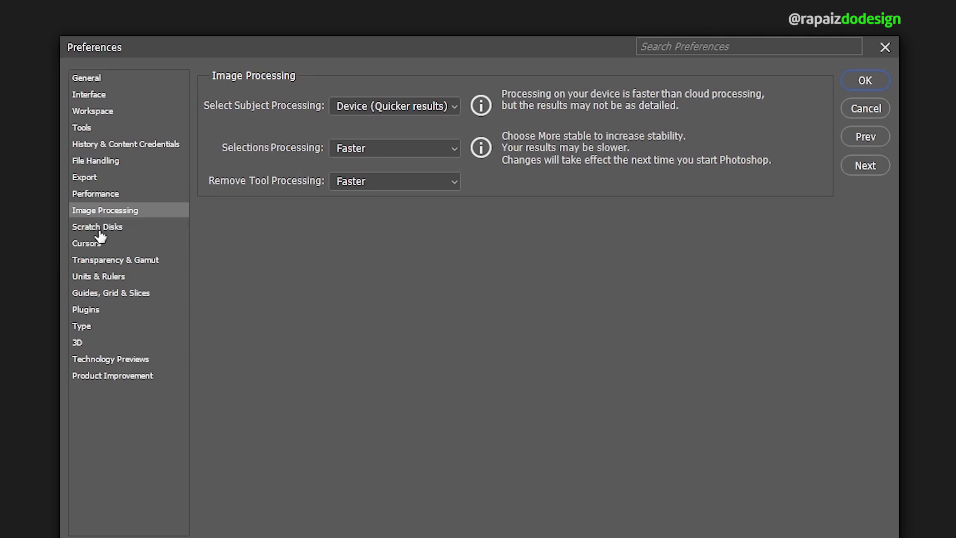
- Browse the Scratch Disks, Cursors, Transparency & Gamut, Units & Rulers and Guides, Grid & Slices pages
left_click(98, 229)
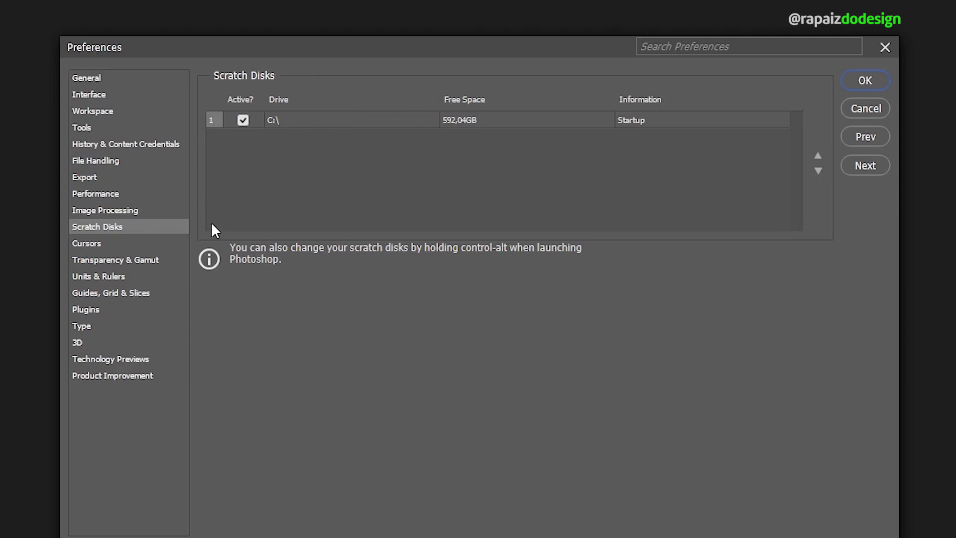
left_click(110, 244)
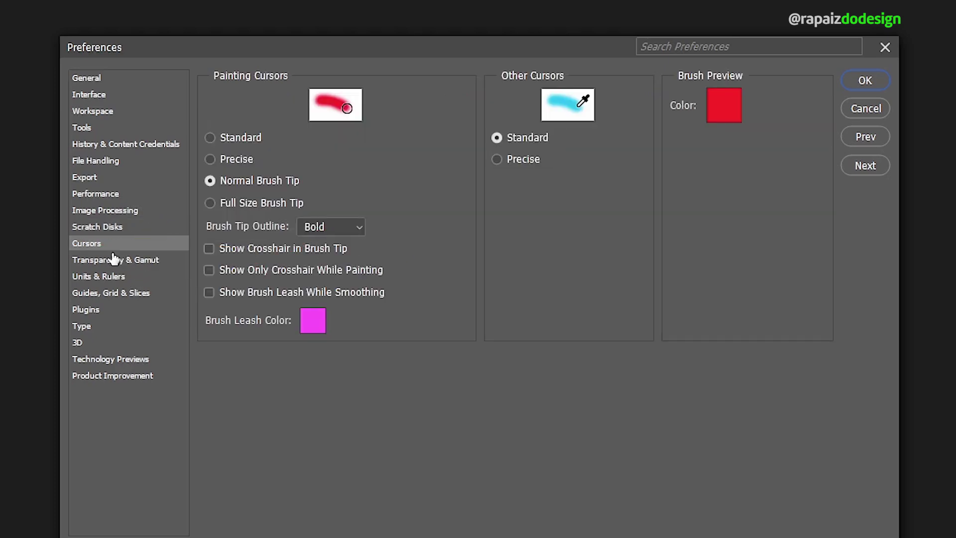
left_click(116, 259)
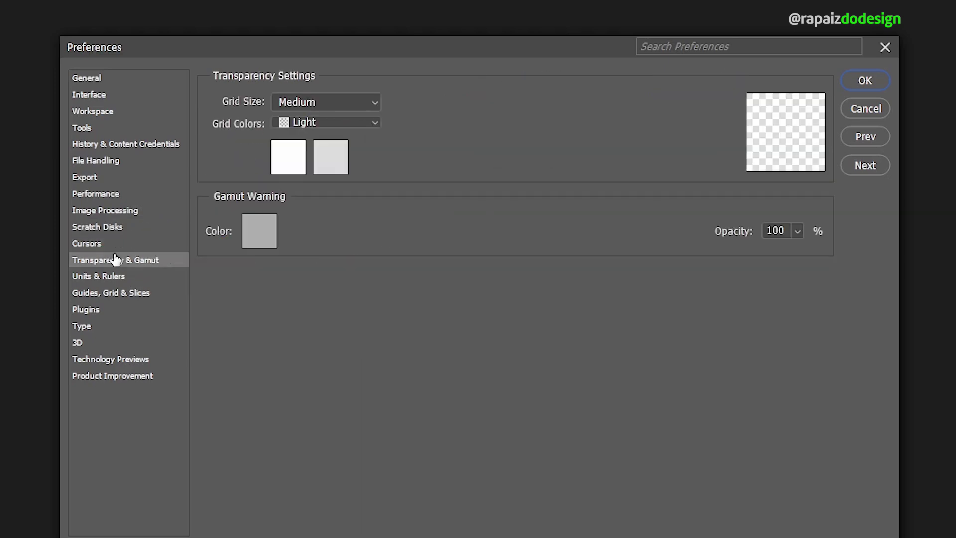
left_click(102, 277)
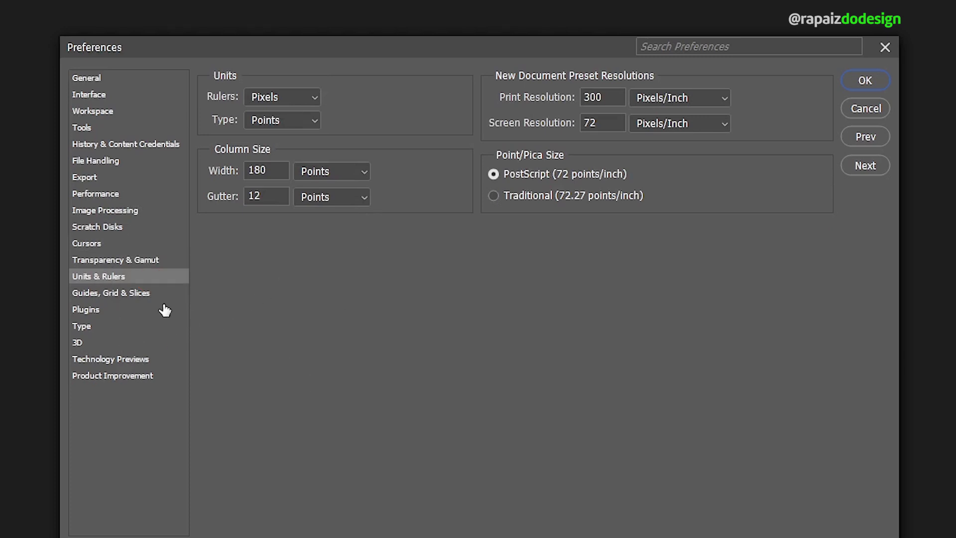
left_click(101, 294)
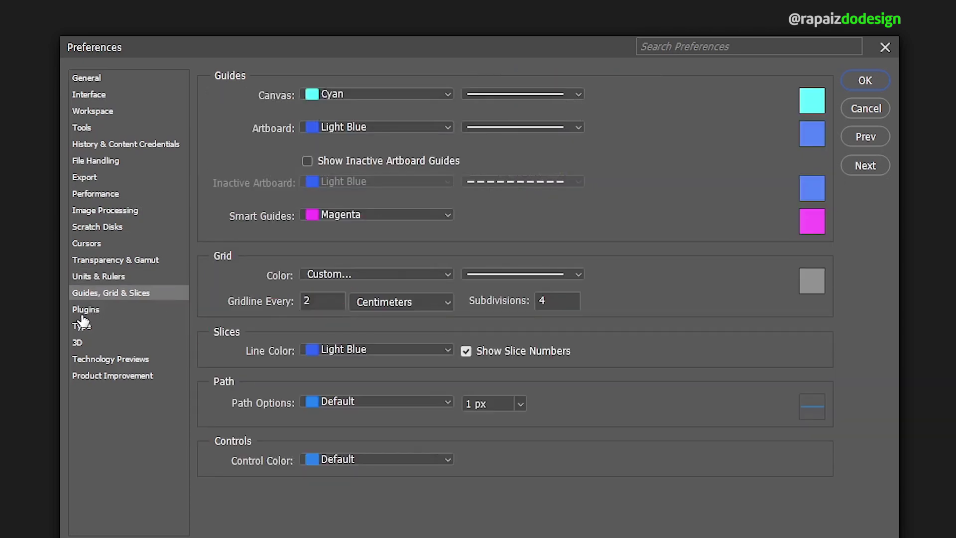
- On the 3D preferences, limit VRAM to 40 MB and set Shadow Quality to Very Low
left_click(84, 311)
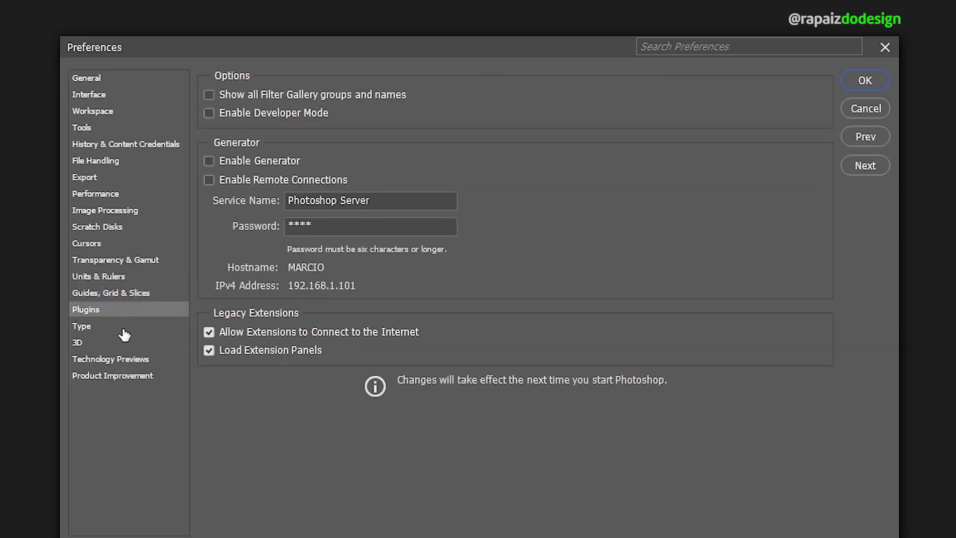
left_click(86, 327)
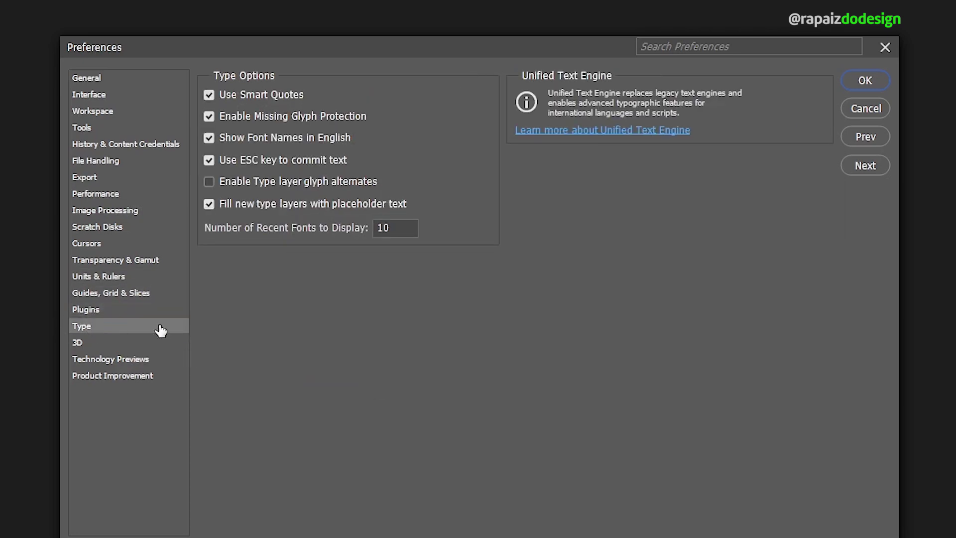
left_click(94, 349)
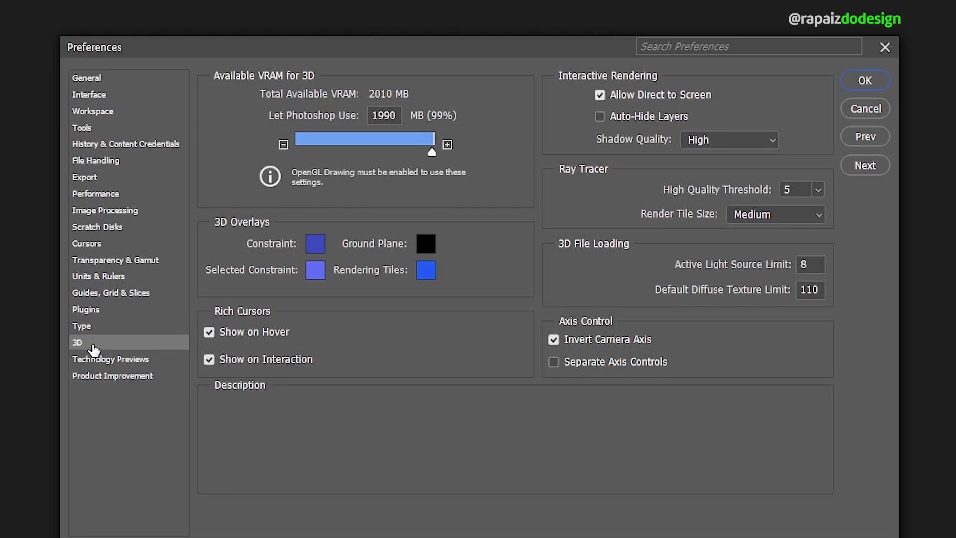
left_click_drag(432, 152, 298, 154)
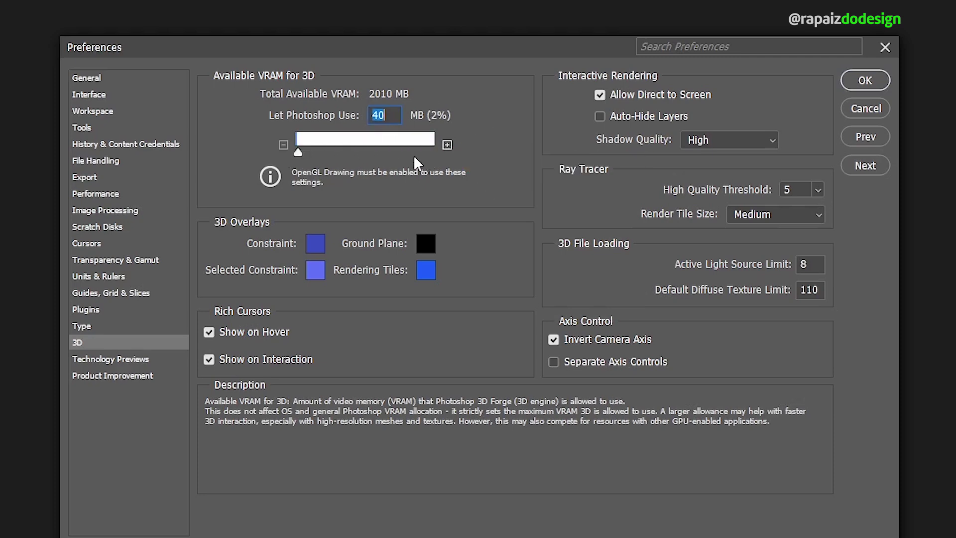
left_click(747, 141)
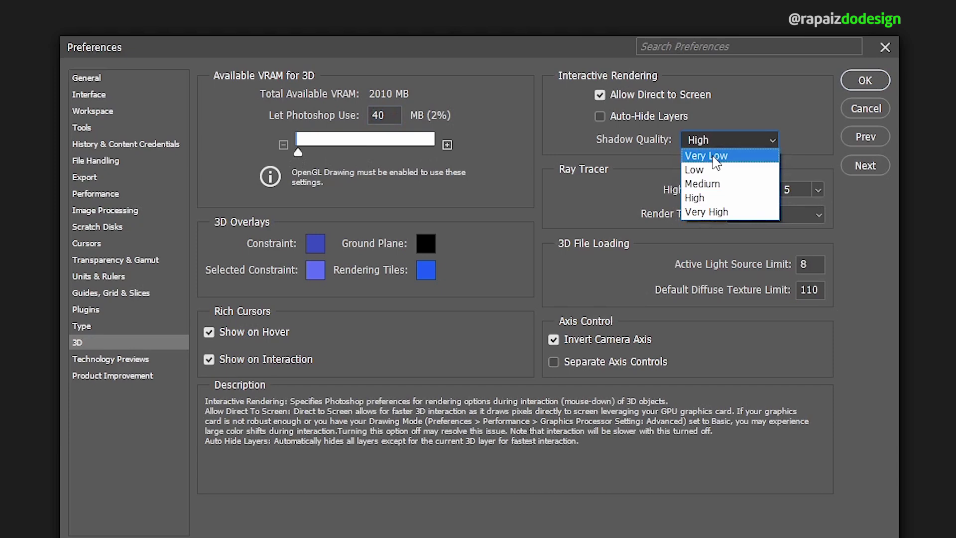
left_click(716, 156)
- Set the ray tracer High Quality Threshold to 1 and Render Tile Size to Small
left_click(817, 189)
left_click_drag(820, 211, 769, 209)
left_click(756, 215)
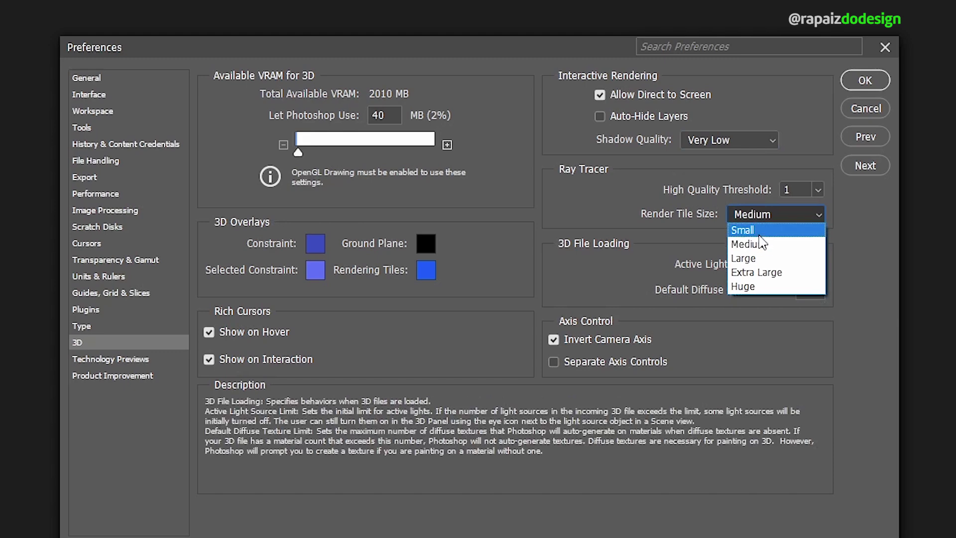
left_click(757, 230)
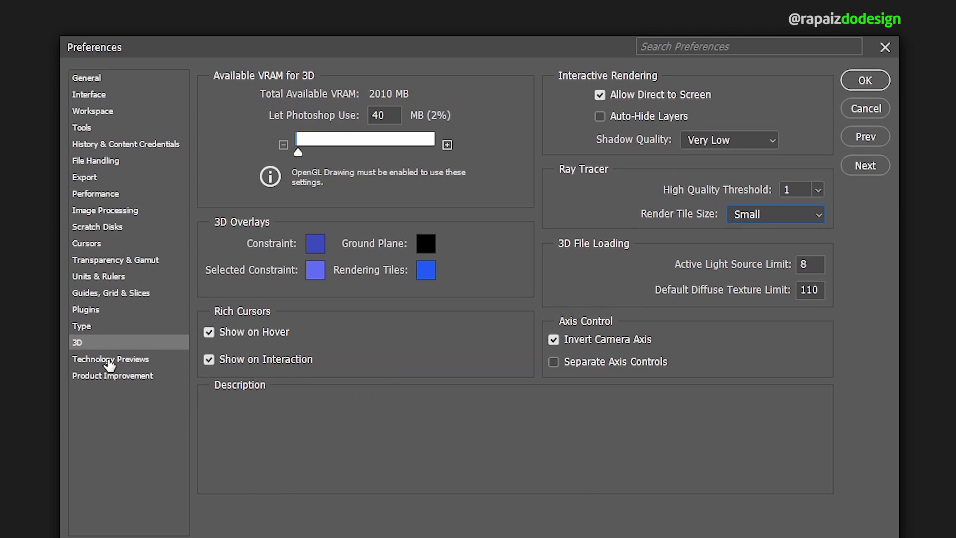
left_click(109, 362)
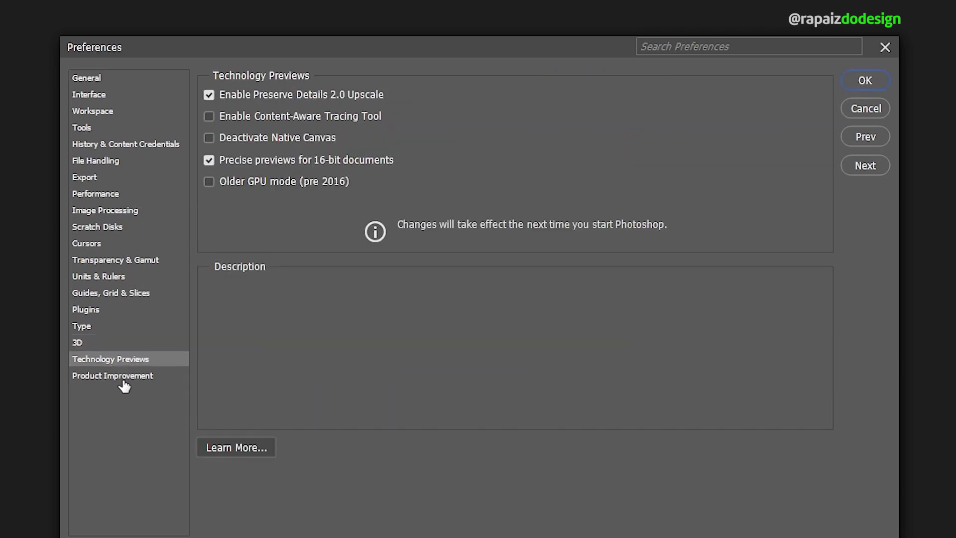
- View the Product Improvement page, then close Preferences back to the Untitled-1 canvas
left_click(124, 379)
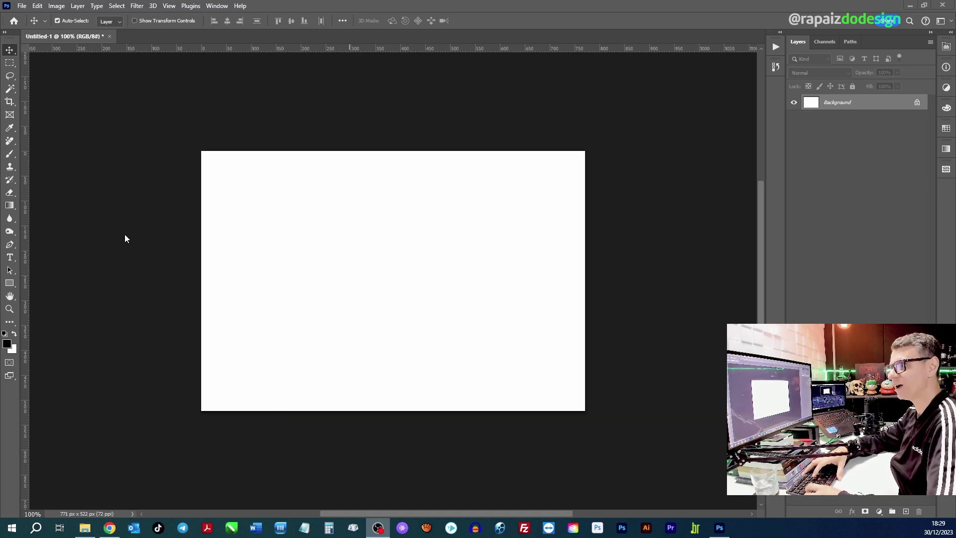
key("ctrl")
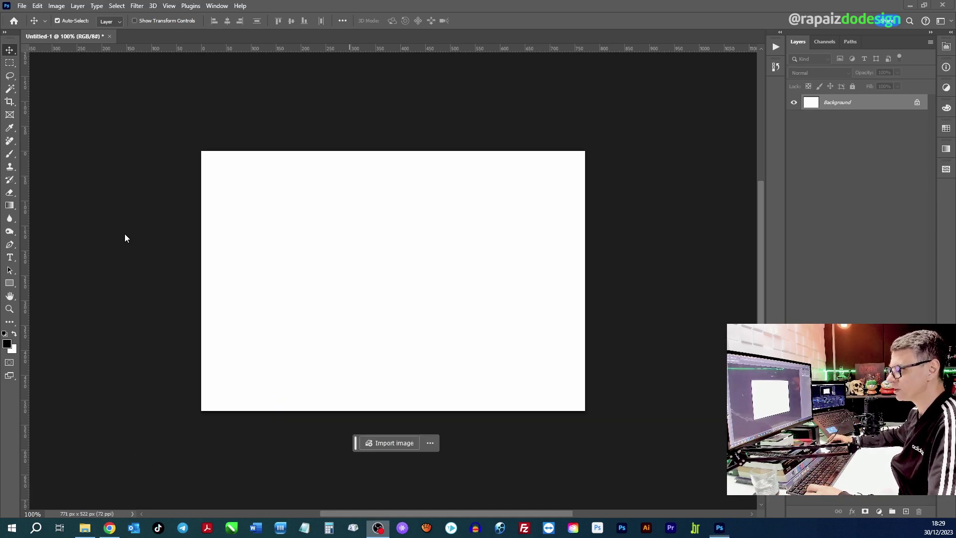
- Toggle the rulers with Ctrl+R, then hide them via View > Rulers
key("ctrl+r")
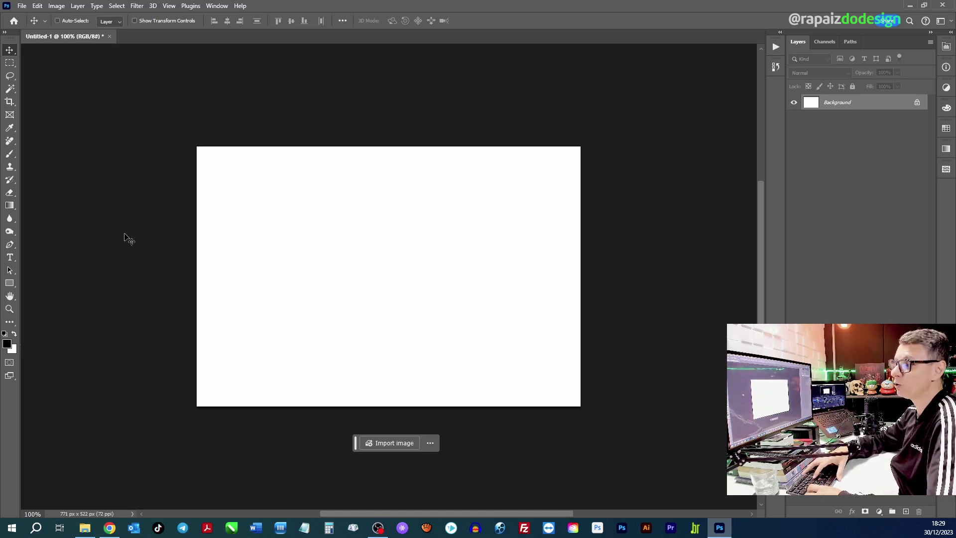
key("ctrl+r")
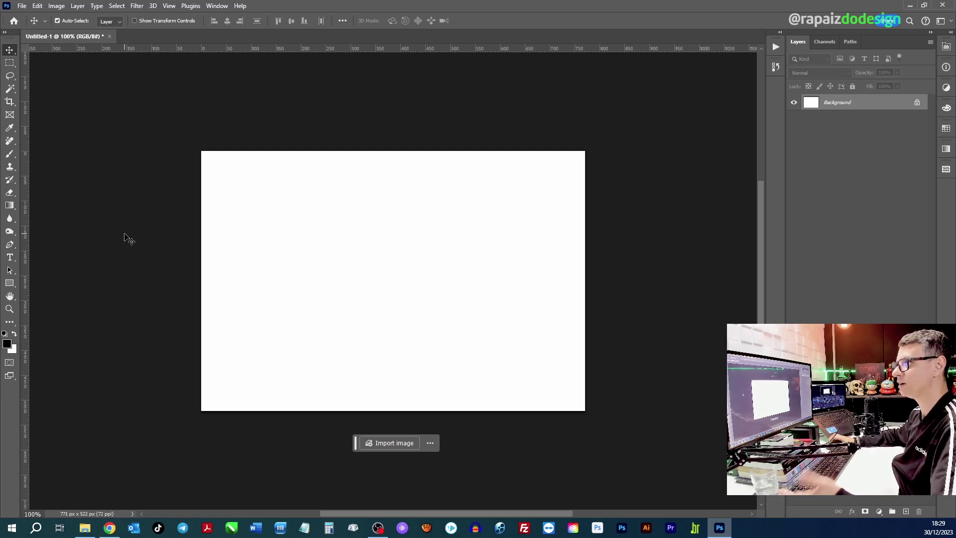
left_click(169, 5)
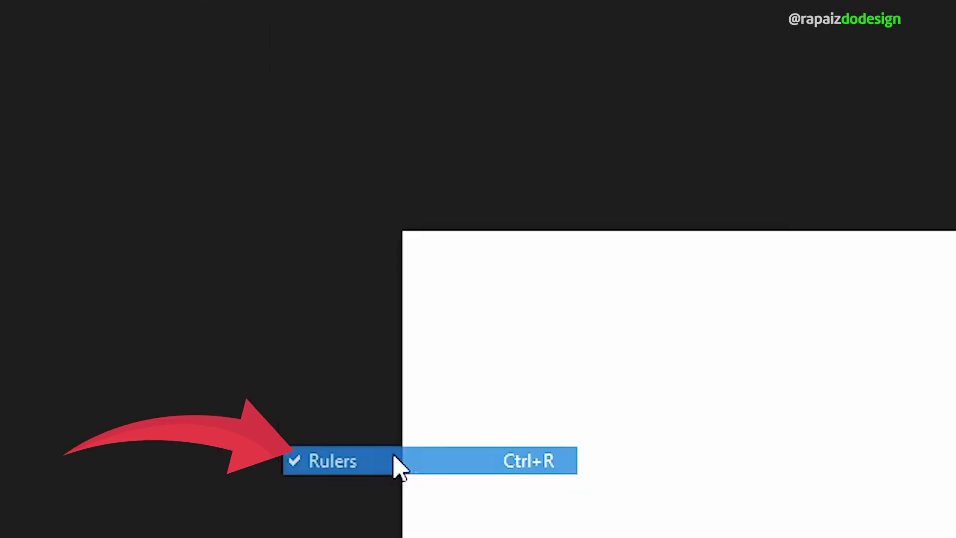
left_click(394, 456)
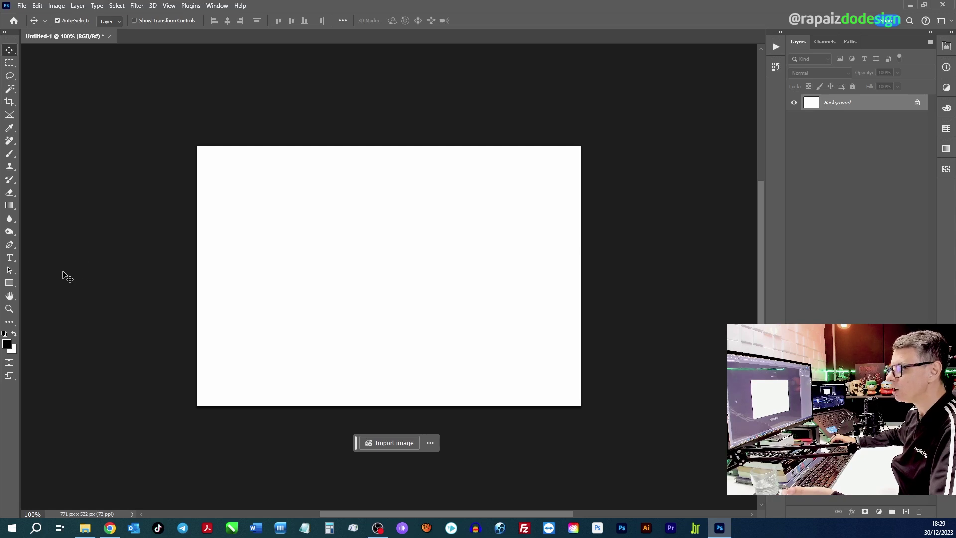
left_click(12, 284)
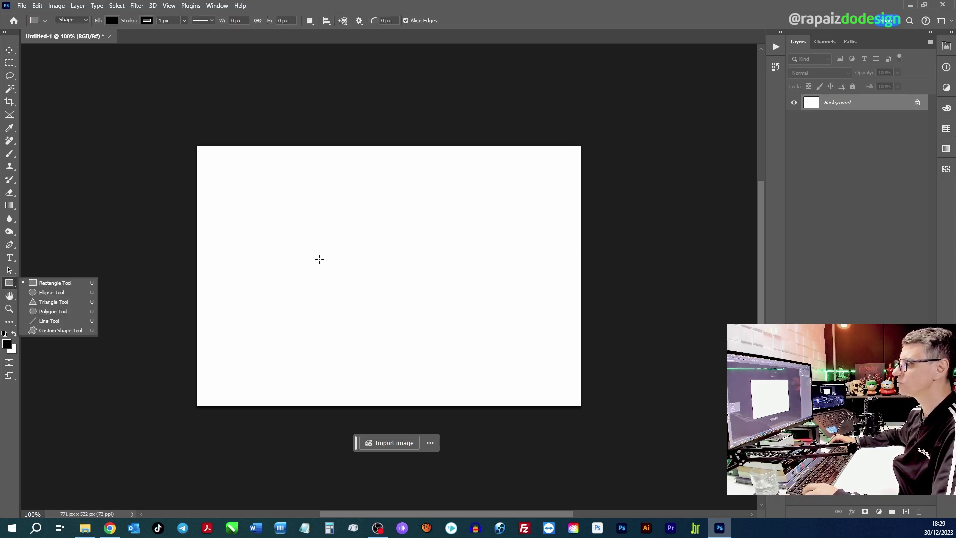
- Draw a 221 x 225 px black square and move it to the canvas's upper left
left_click(42, 285)
left_click_drag(325, 205, 436, 318)
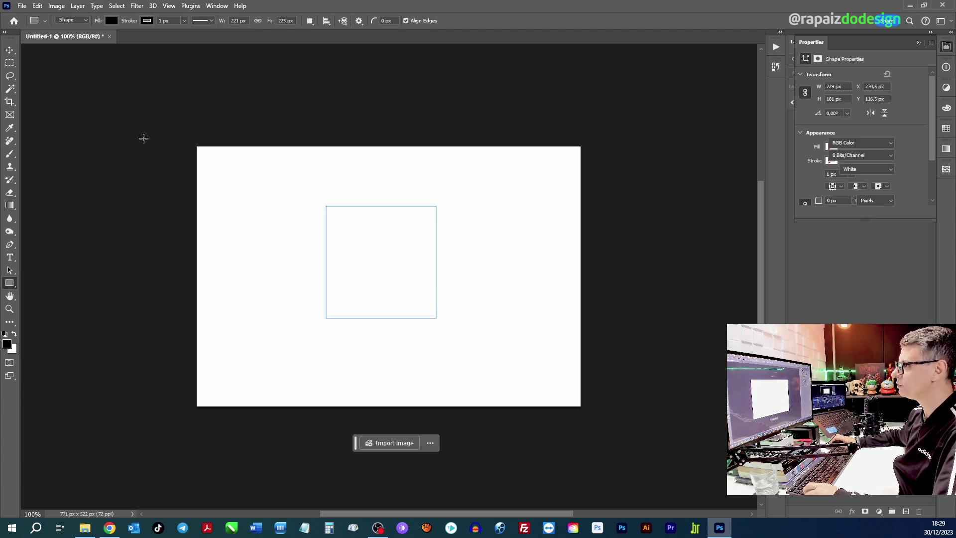
key("v")
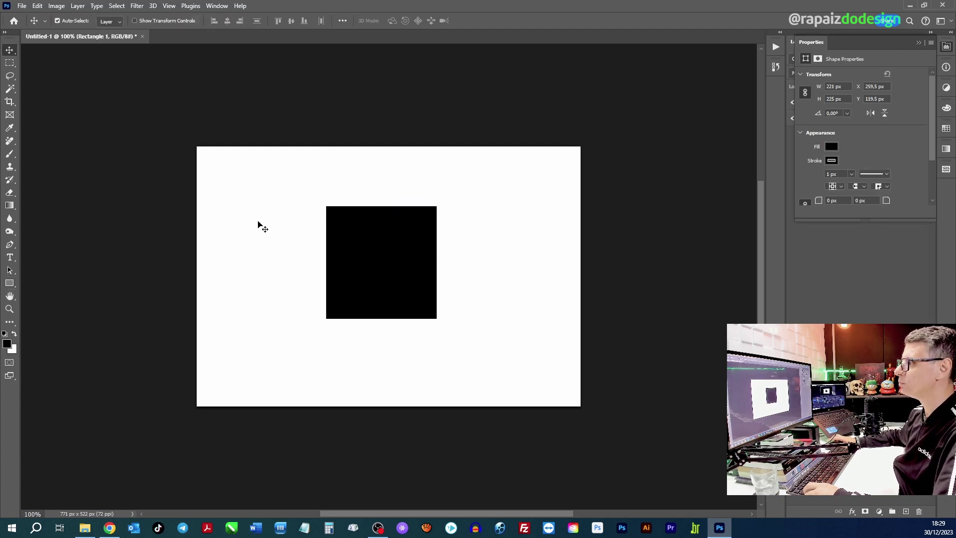
mouse_move(383, 268)
left_mouse_down()
mouse_move(365, 278)
mouse_move(380, 285)
mouse_move(343, 242)
mouse_move(326, 237)
mouse_move(326, 224)
left_mouse_up()
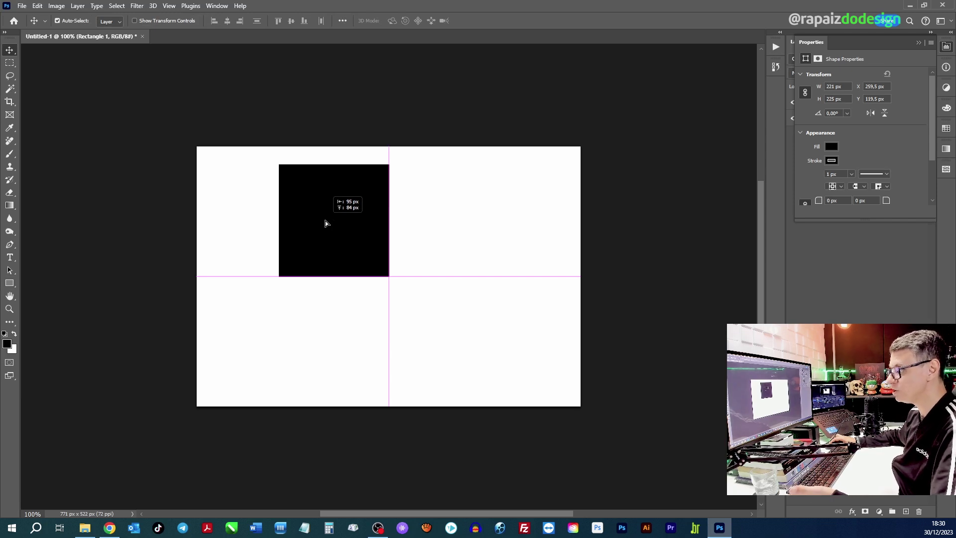
left_click_drag(325, 220, 325, 220)
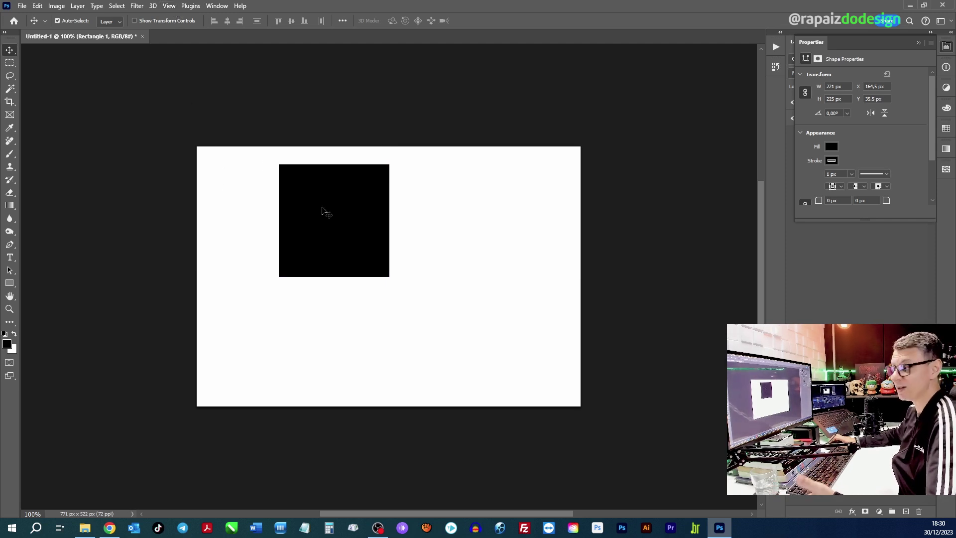
left_click(170, 6)
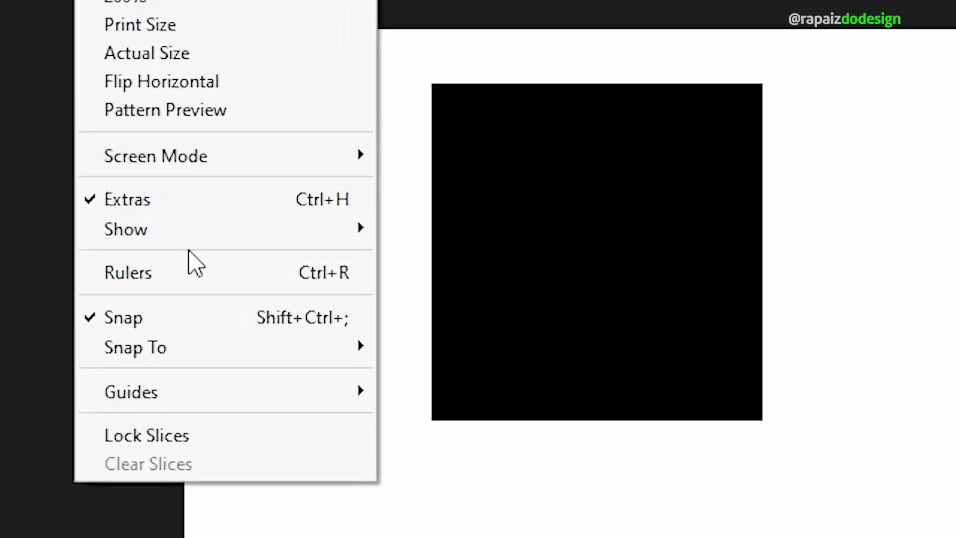
- Turn smart guides off and drag the black square toward the canvas centre
mouse_move(224, 229)
left_click(482, 483)
mouse_move(619, 271)
left_mouse_down()
mouse_move(447, 348)
mouse_move(375, 291)
mouse_move(369, 267)
left_mouse_up()
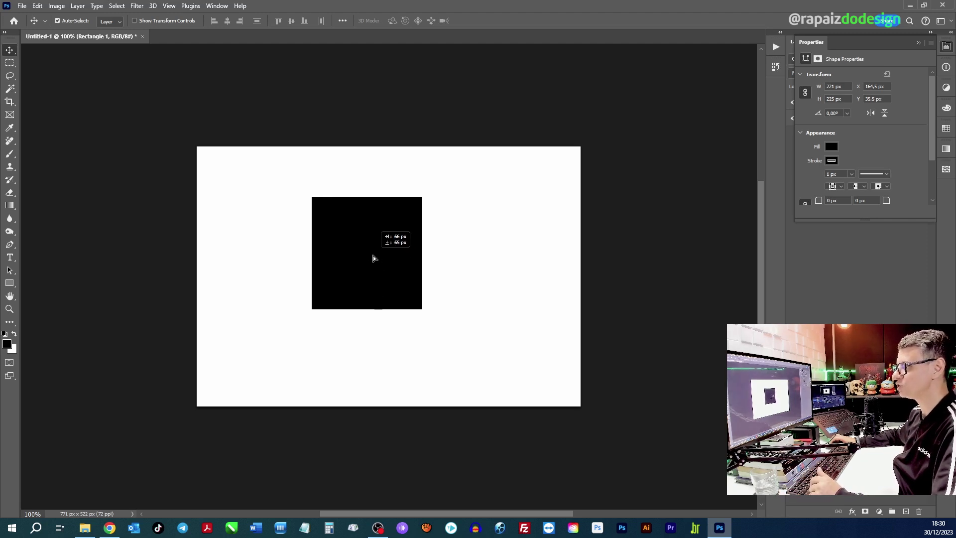
left_click_drag(369, 267, 368, 262)
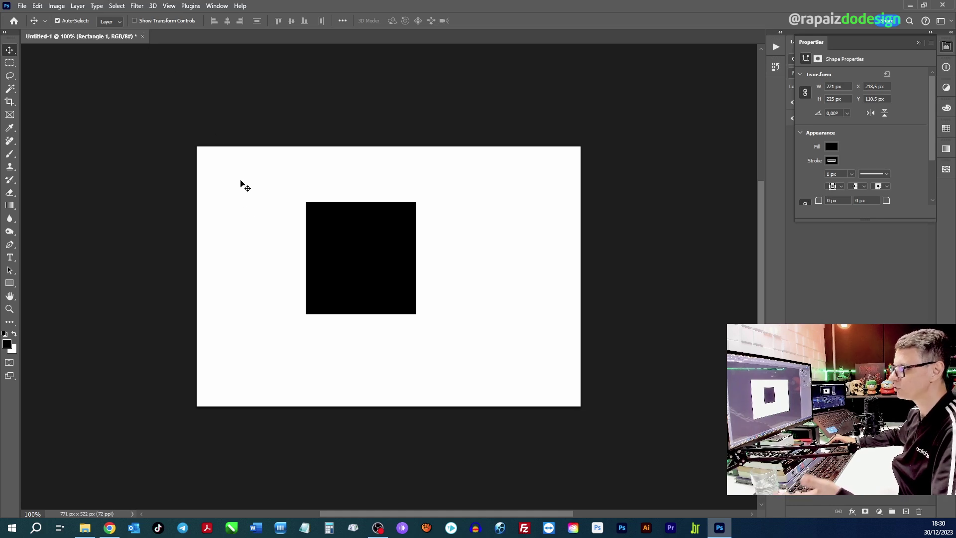
- Turn smart guides back on and move the square 63 px left to X 231.5, Y 133.5
left_click(141, 7)
left_click(144, 6)
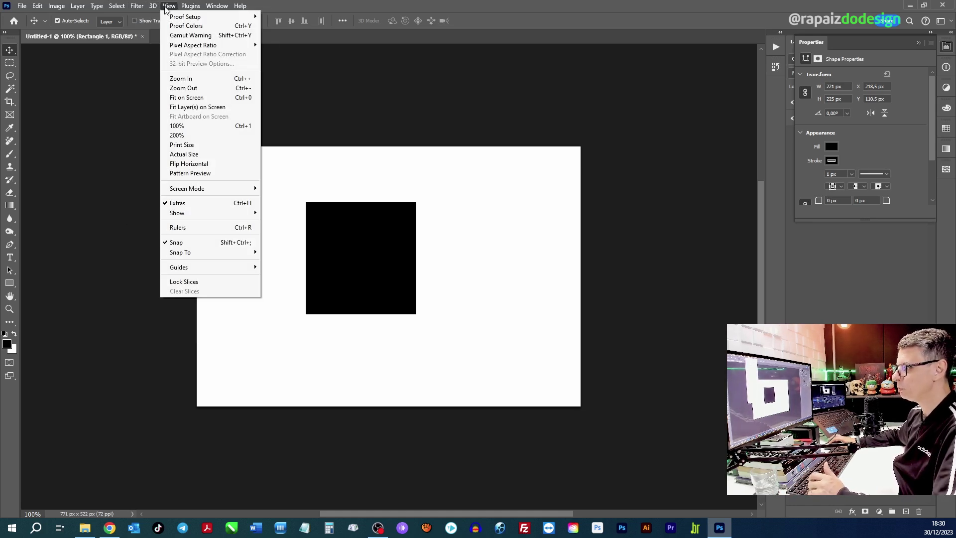
mouse_move(177, 213)
left_click(301, 297)
mouse_move(352, 277)
left_mouse_down()
mouse_move(320, 275)
mouse_move(352, 294)
left_mouse_up()
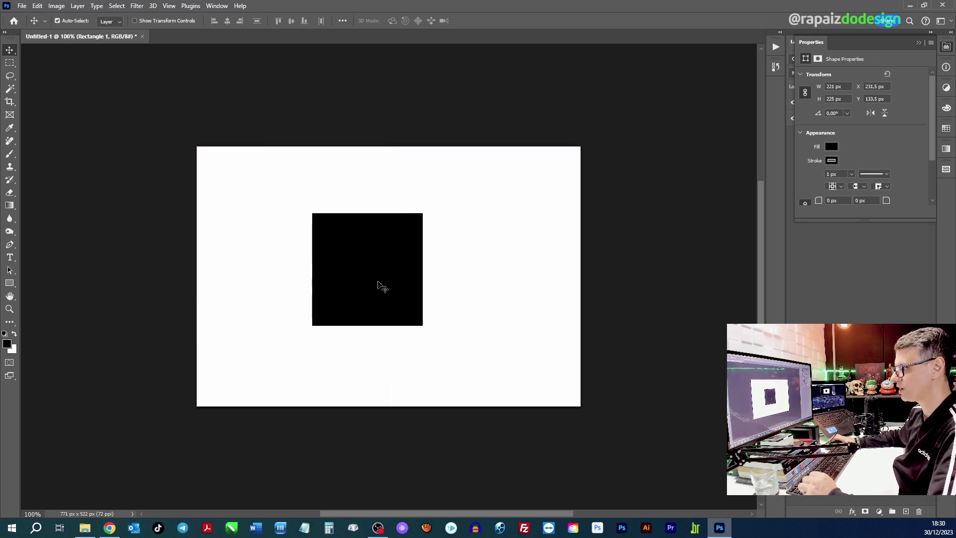
left_click(279, 292)
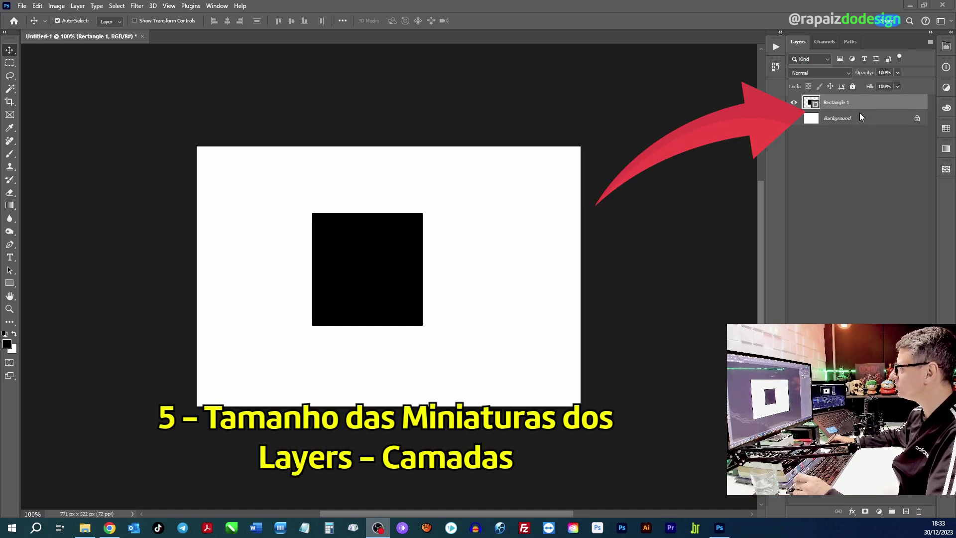
- Select the Background layer and bring up the Layers panel flyout menu
left_click(886, 117)
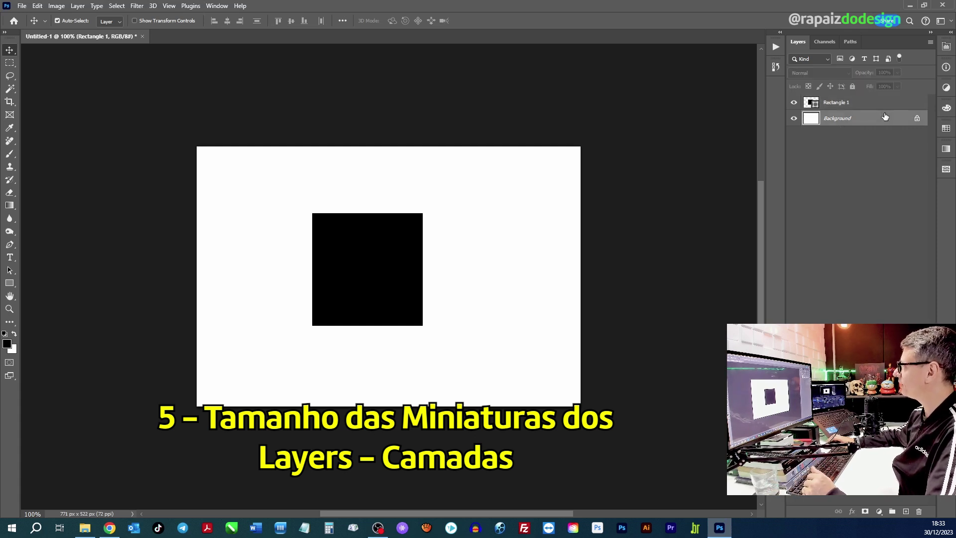
left_click(930, 44)
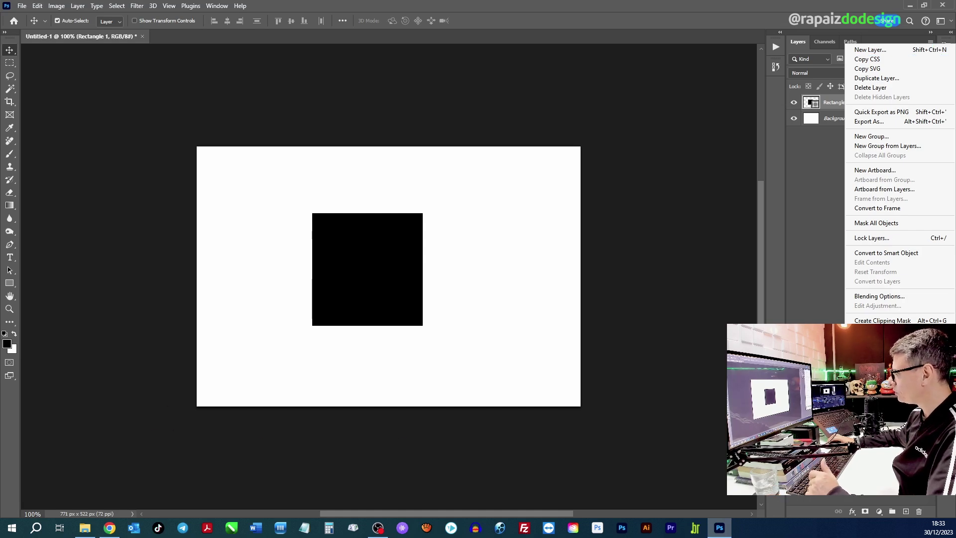
- Set the layer thumbnails to None in Layers Panel Options
left_click(876, 403)
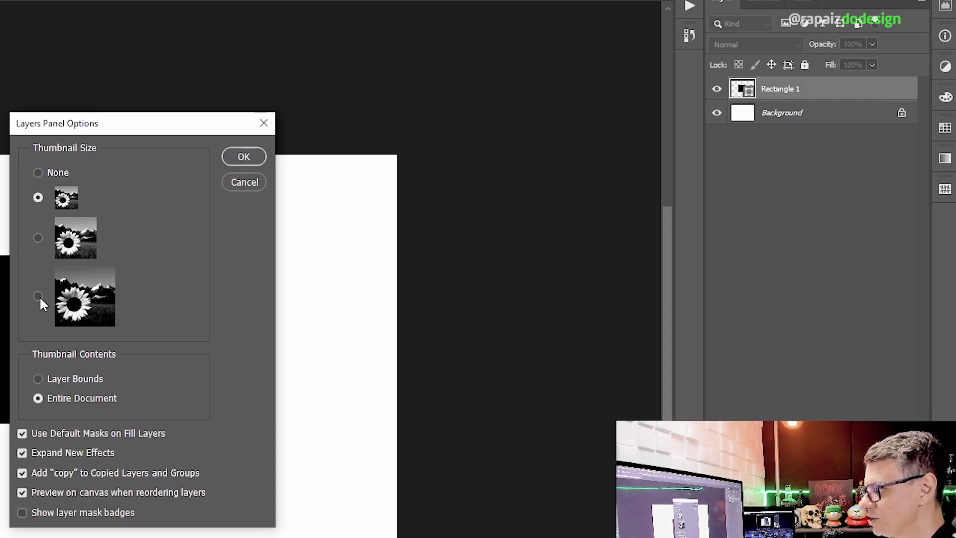
left_click(37, 172)
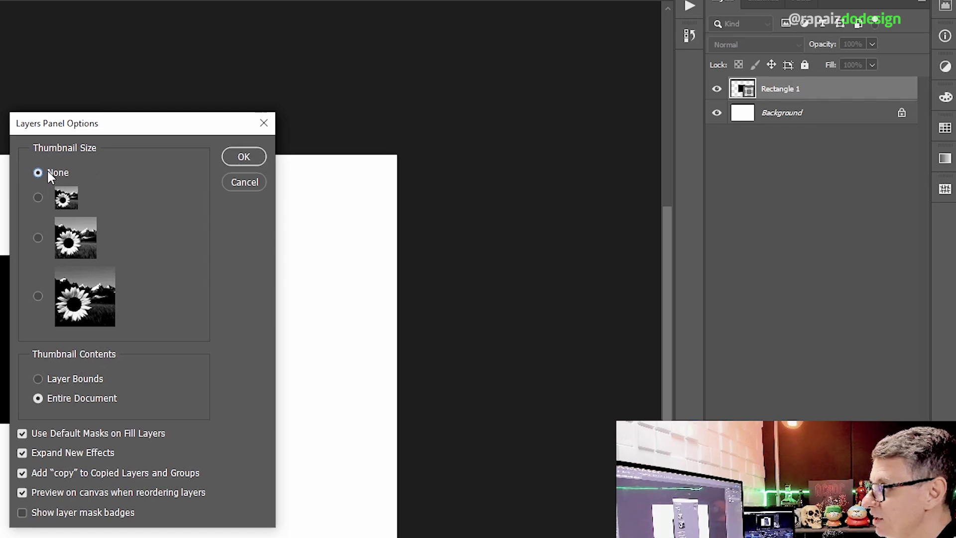
left_click(244, 157)
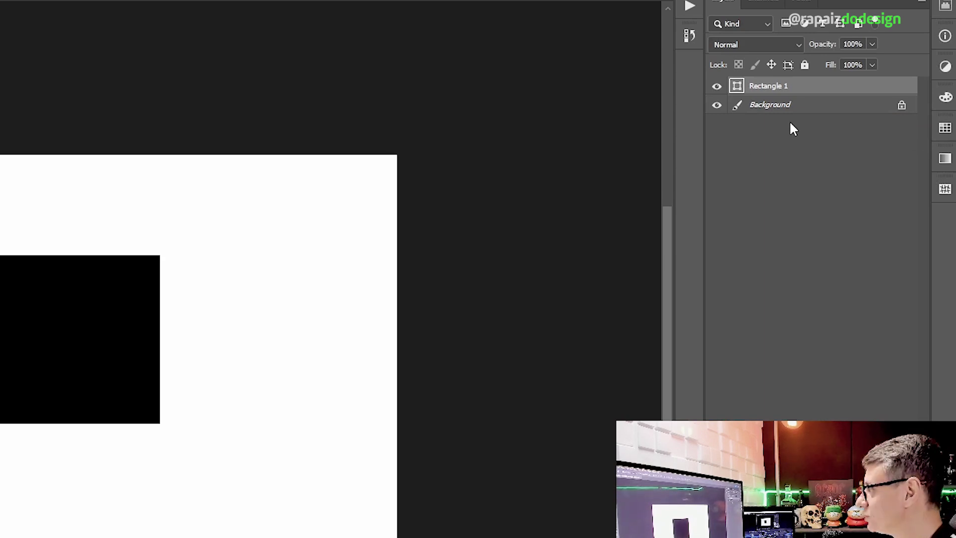
- Change the Layers panel thumbnail size to the small option instead
left_click(924, 4)
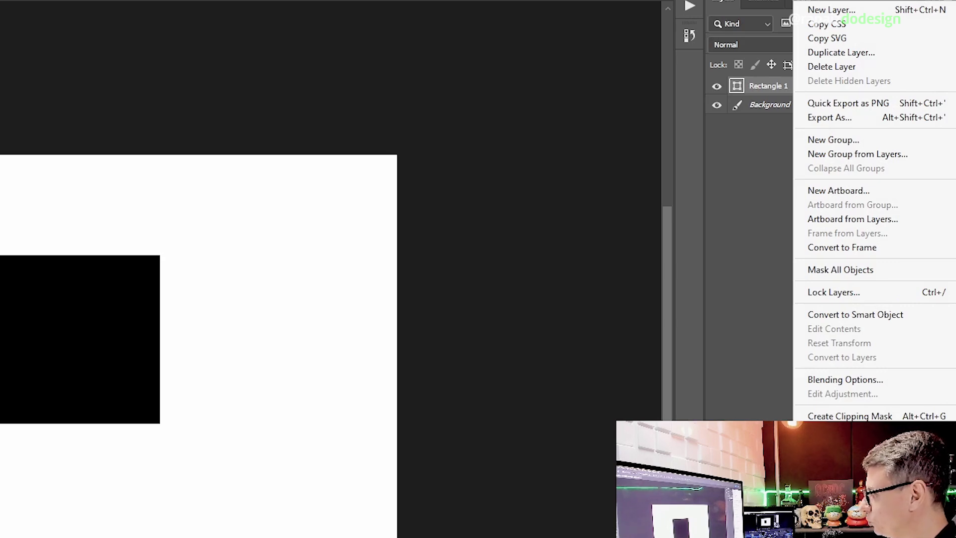
left_click(841, 528)
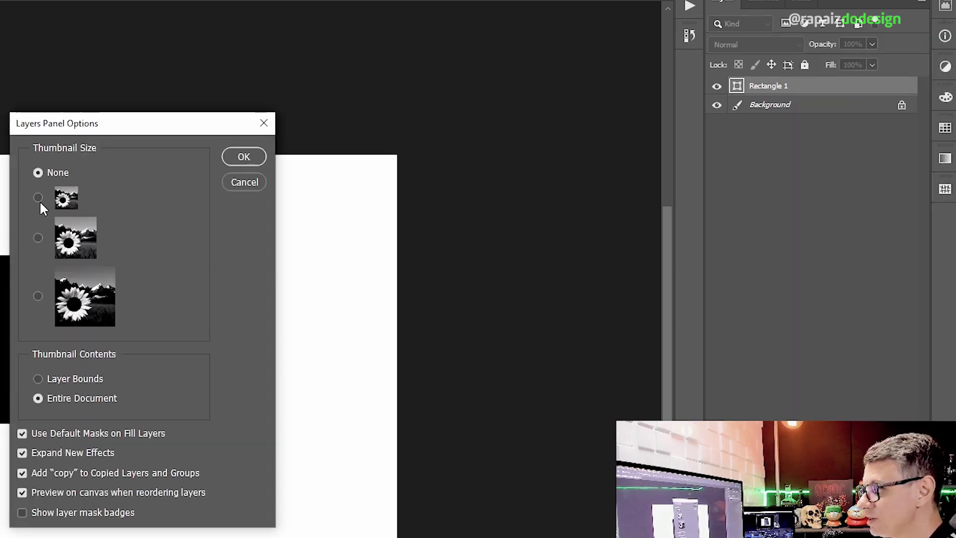
left_click(38, 198)
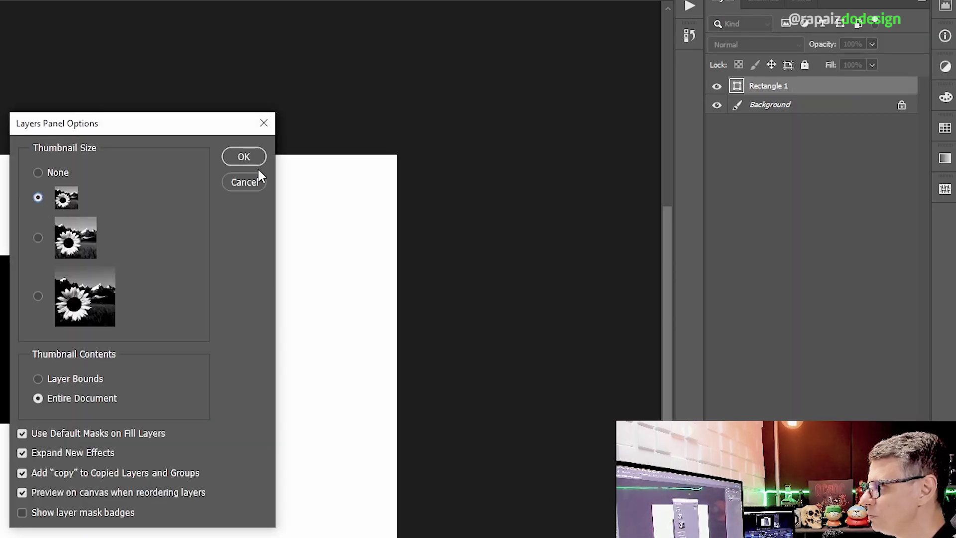
left_click(244, 157)
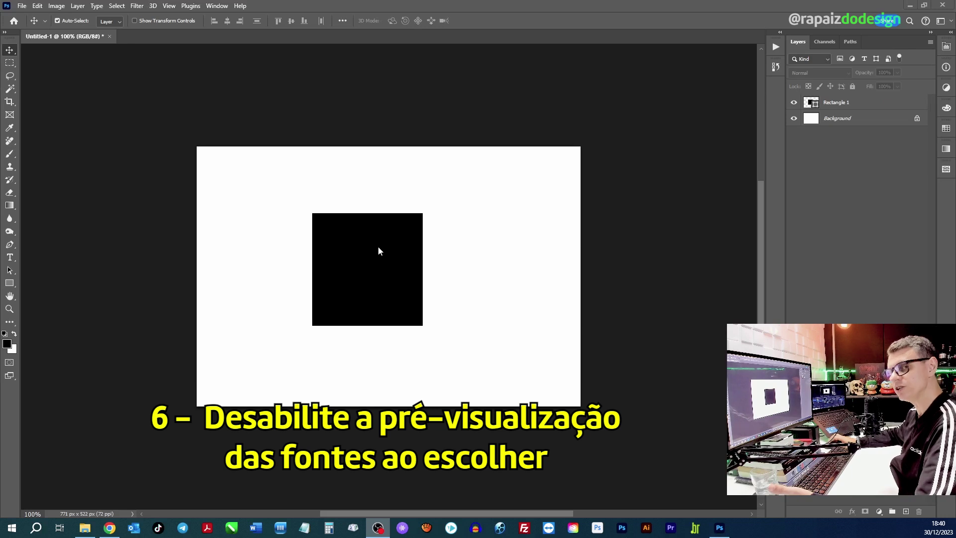
- Type 'TXT' below the square and move the text into the black square
left_click(10, 262)
left_click(65, 255)
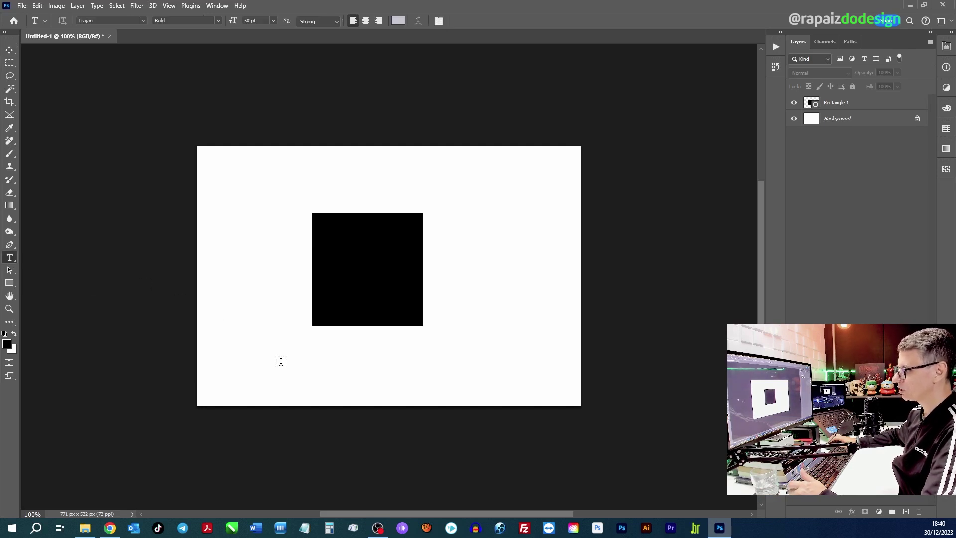
left_click(322, 362)
type("TXT")
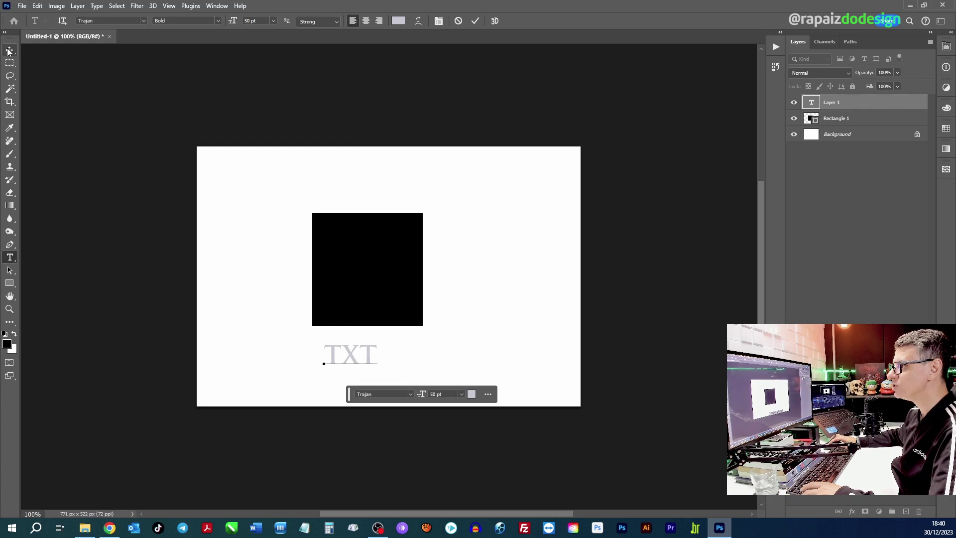
left_click(9, 49)
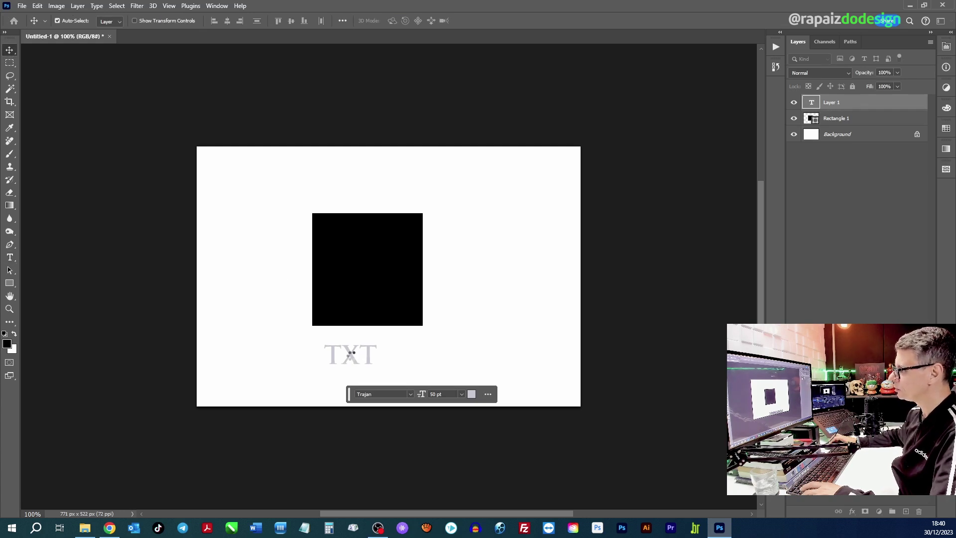
left_click_drag(352, 358, 370, 272)
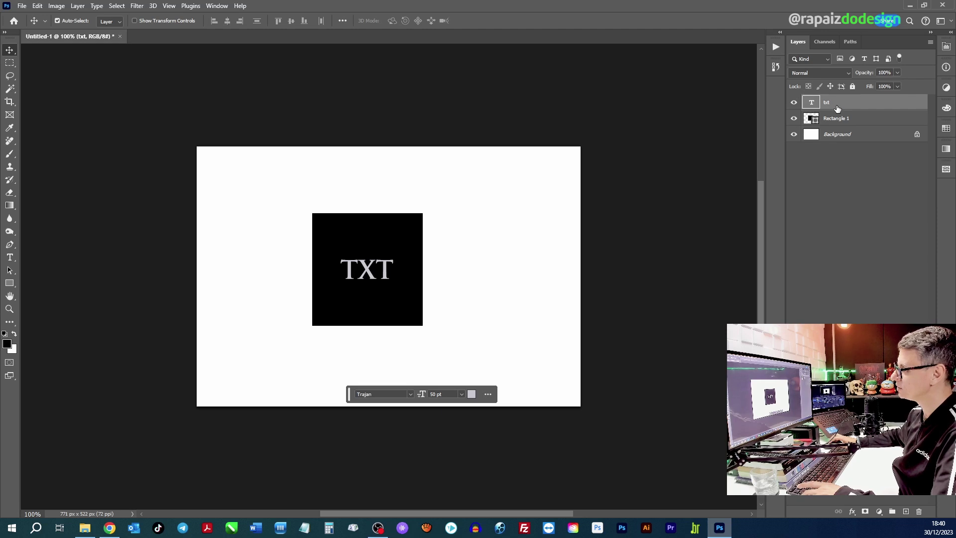
- Inspect the TXT layer's font list, leaving its Trajan 50 pt font unchanged
double_click(809, 104)
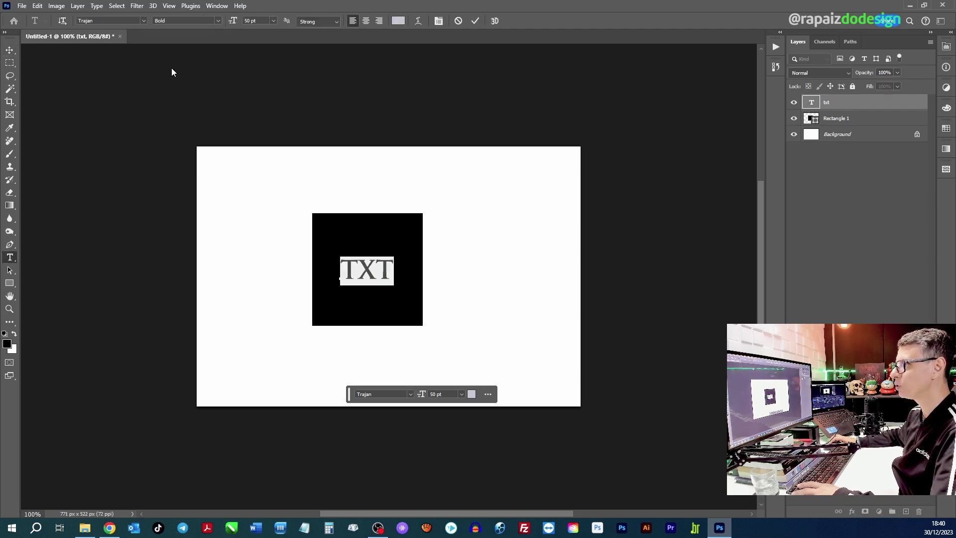
left_click(143, 21)
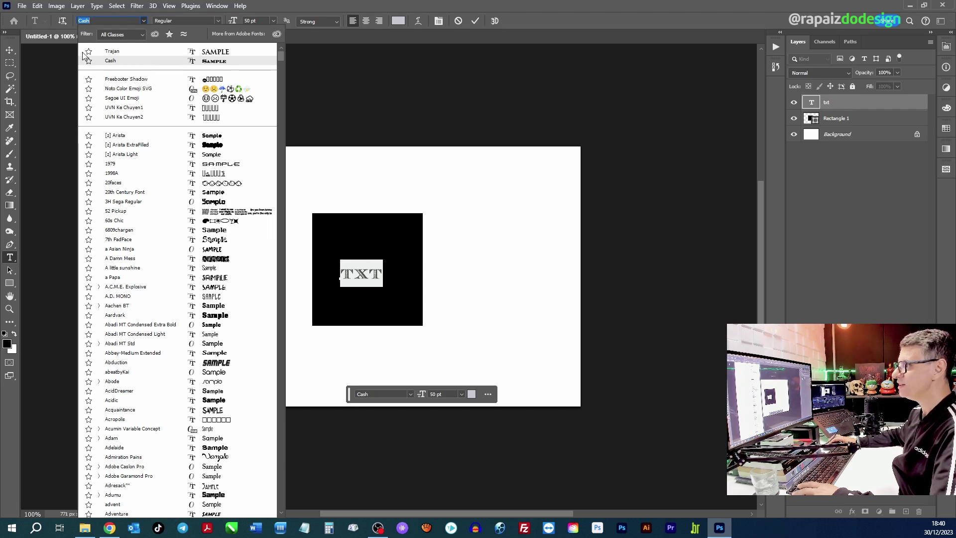
key("Escape")
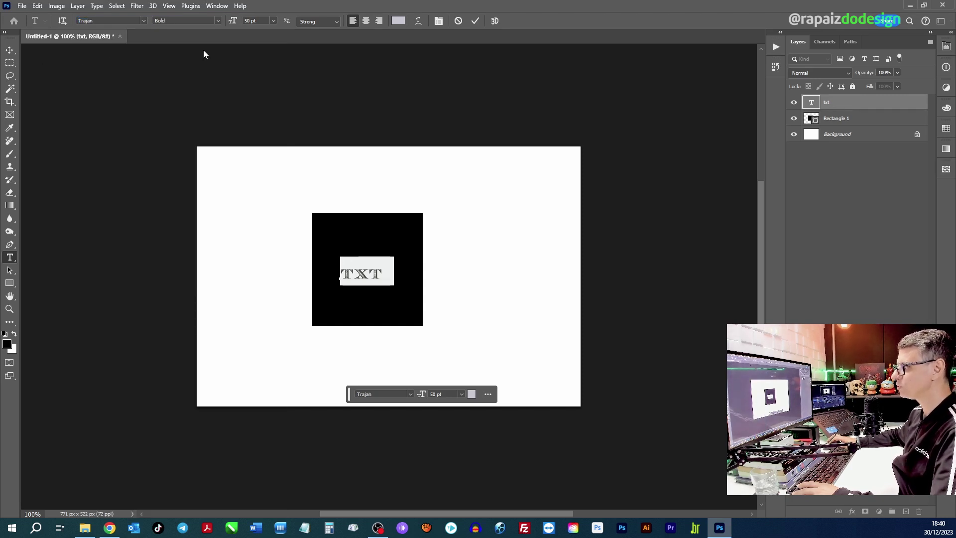
left_click(10, 50)
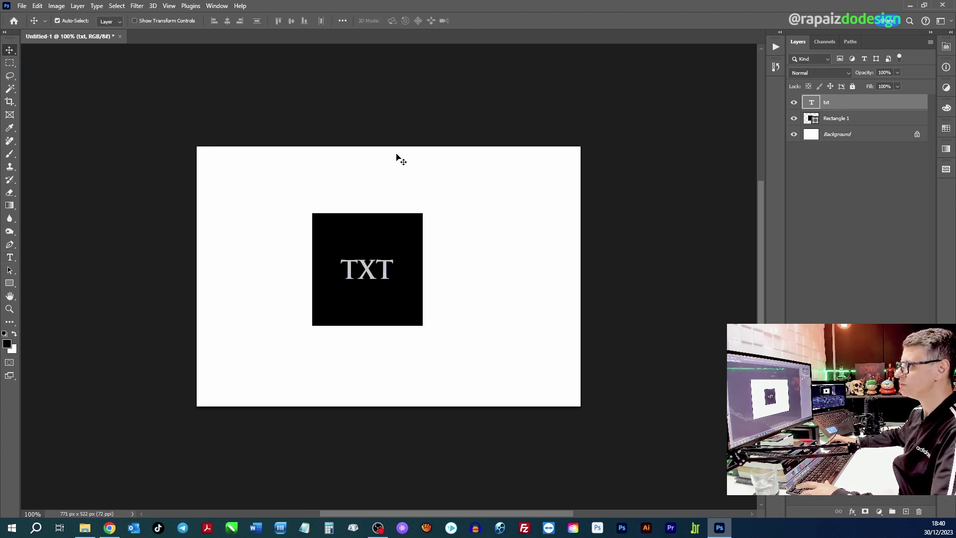
left_click(256, 91)
left_click(96, 6)
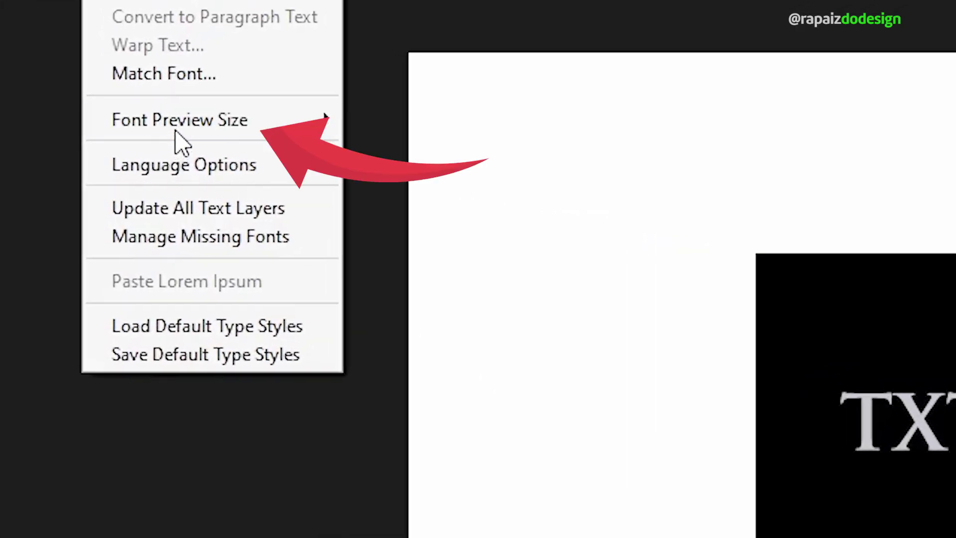
mouse_move(179, 119)
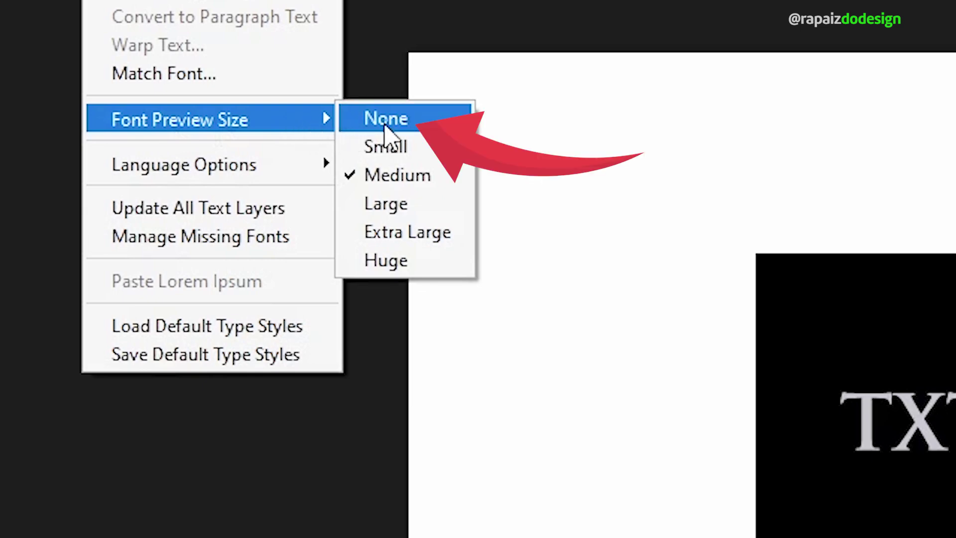
- Set Font Preview Size to None and reopen the TXT font list to verify
left_click(385, 126)
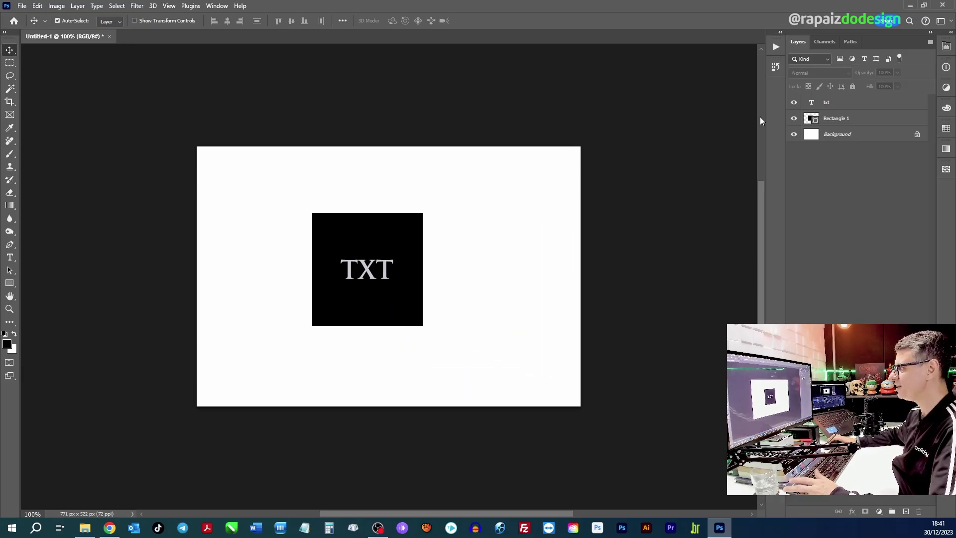
left_click(813, 105)
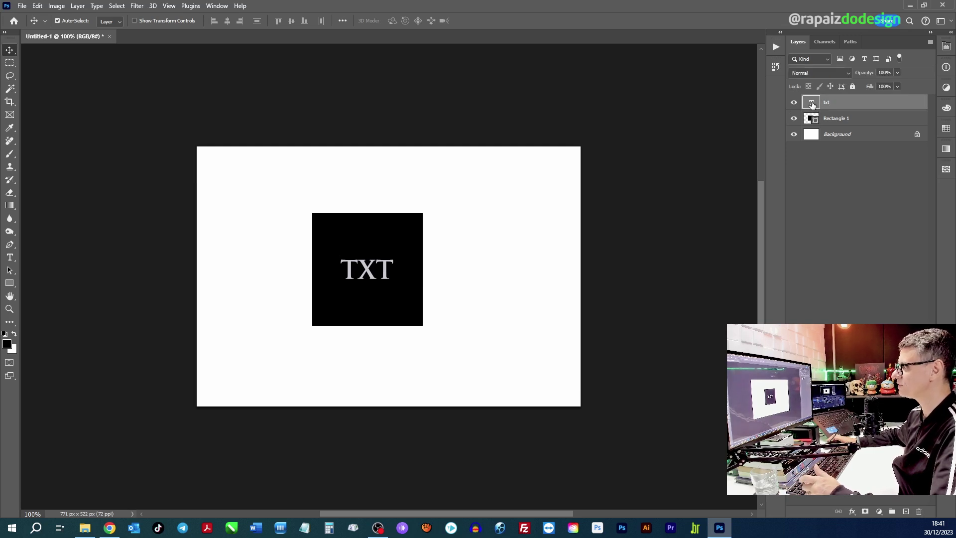
double_click(384, 273)
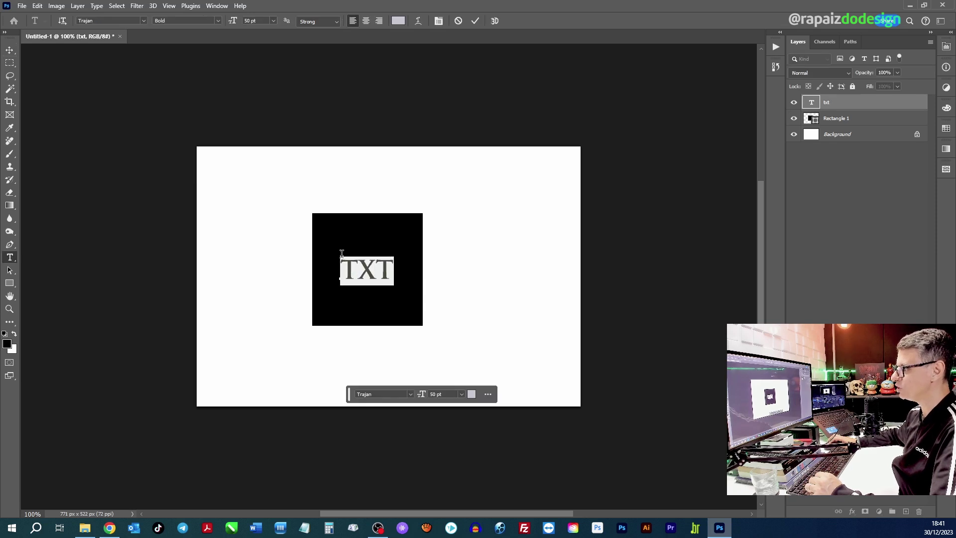
left_click(143, 21)
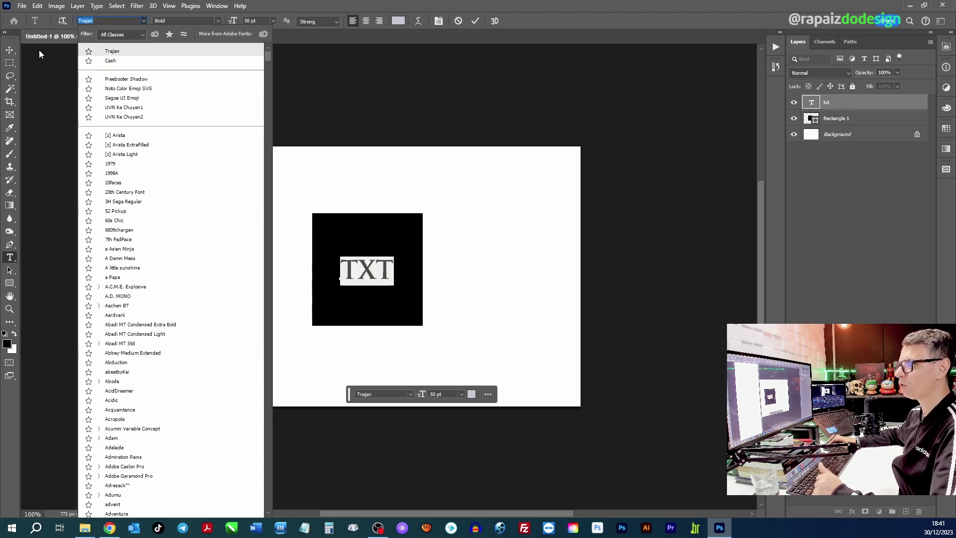
- Commit the TXT text edit in Trajan 50 pt and select the Background layer
left_click(9, 53)
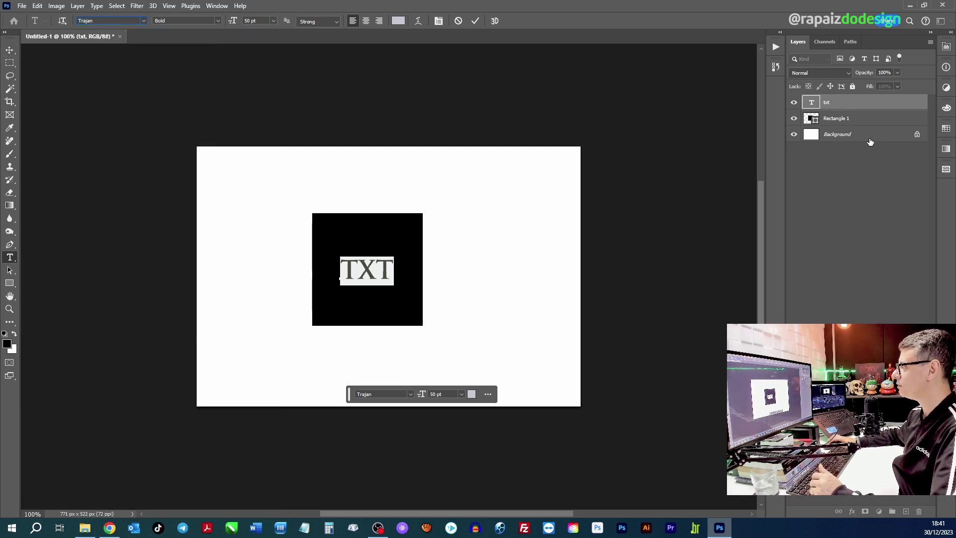
key("ctrl+Return")
key("v")
left_click(567, 210)
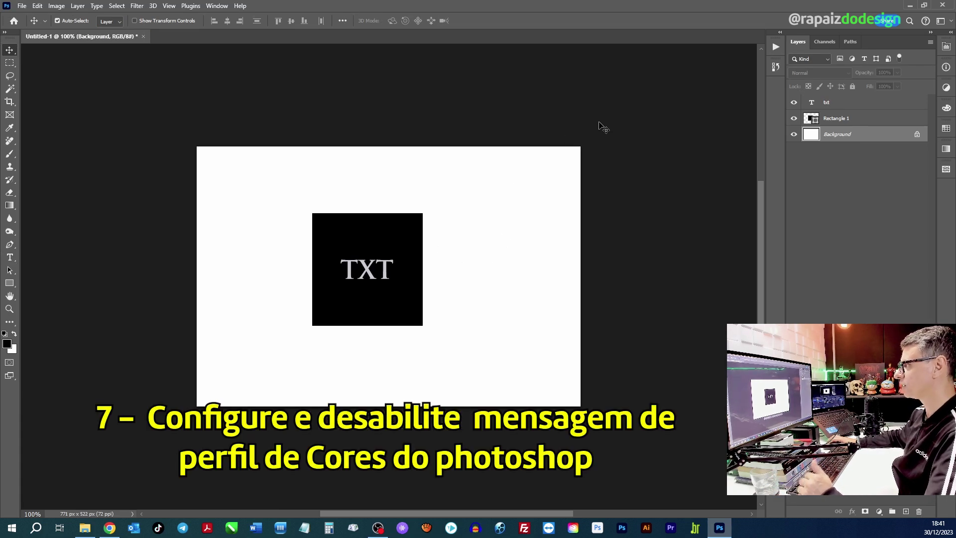
- Discard Untitled-1 with its TXT square using Don't Save, returning to Home
left_click(603, 127)
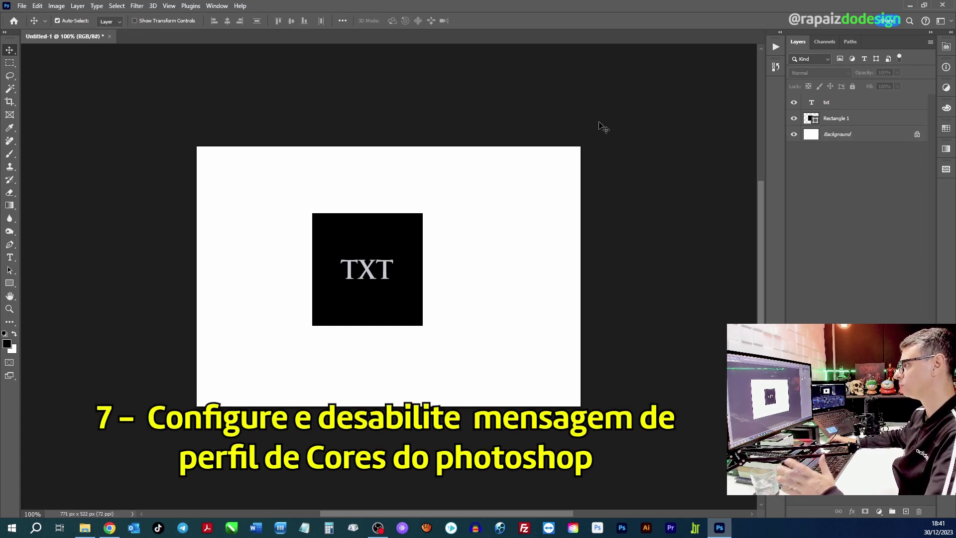
left_click(110, 37)
left_click(468, 198)
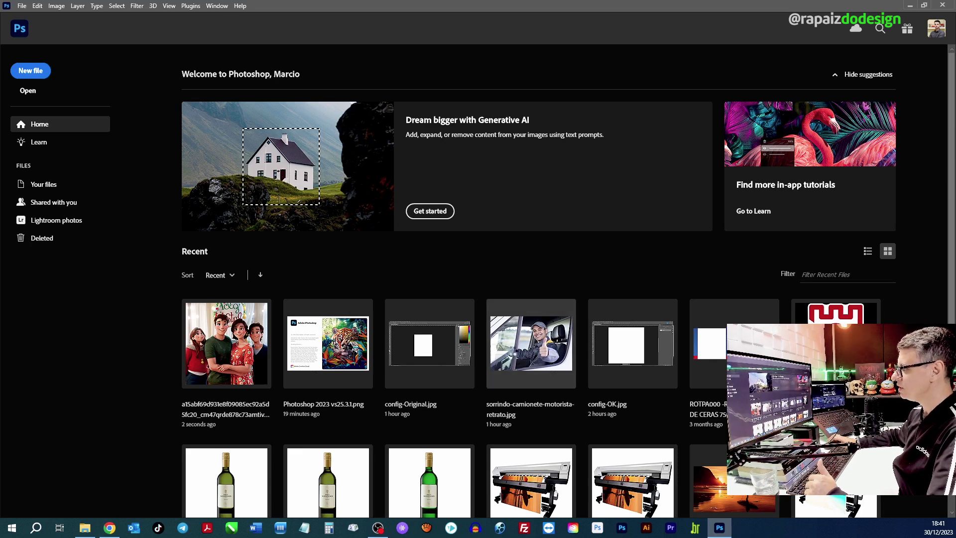
- Open sorrindo-camionete-motorista-retrato.jpg from recent files, assigning sRGB IEC61966-2.1
left_click(513, 351)
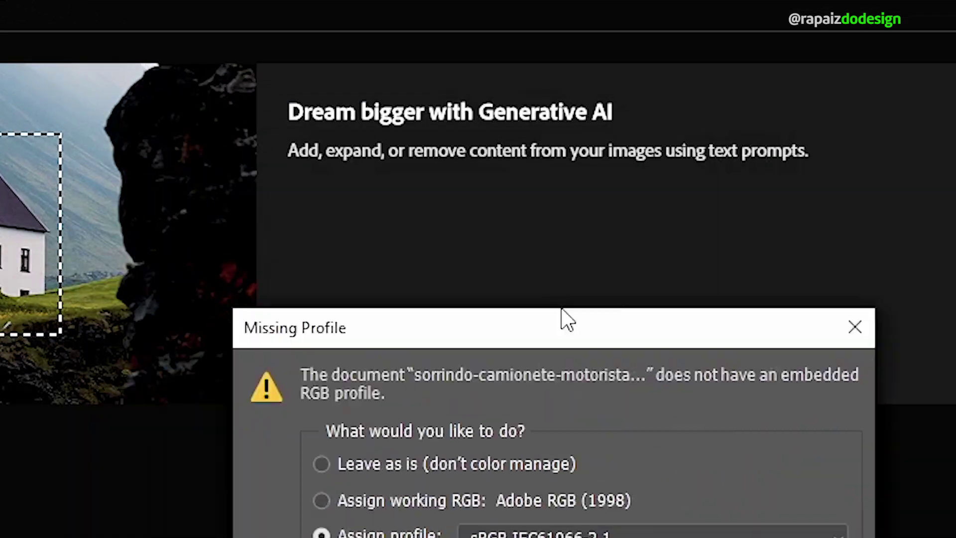
left_click_drag(563, 319, 351, 224)
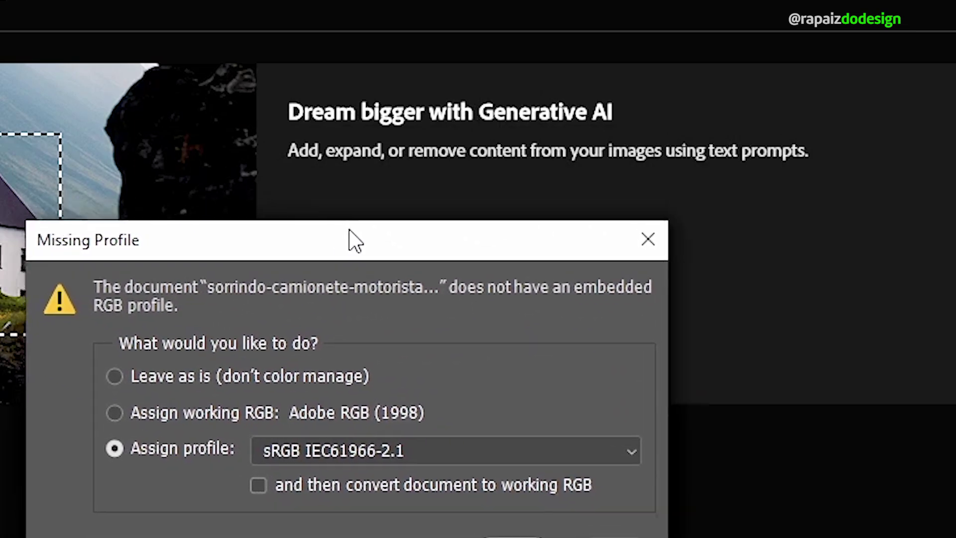
left_click_drag(355, 227, 324, 207)
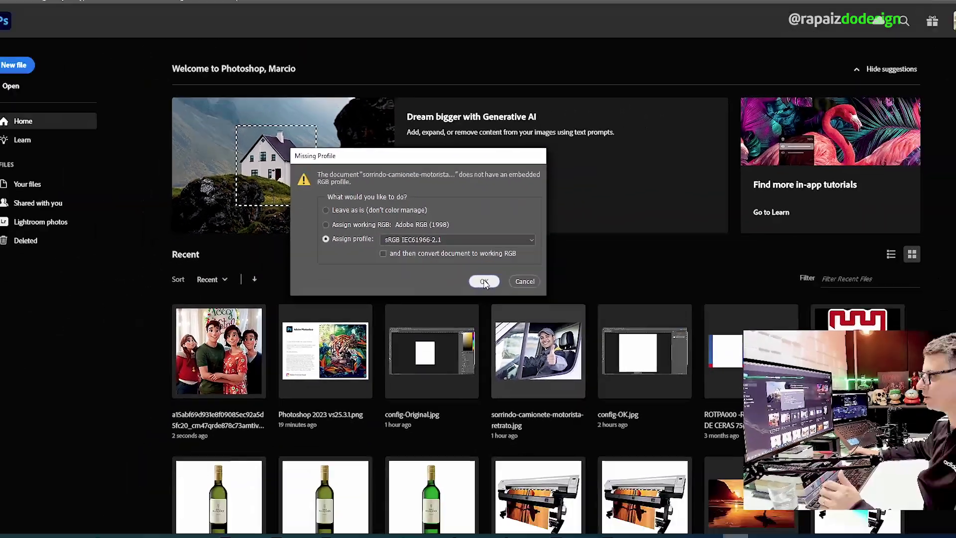
left_click(553, 345)
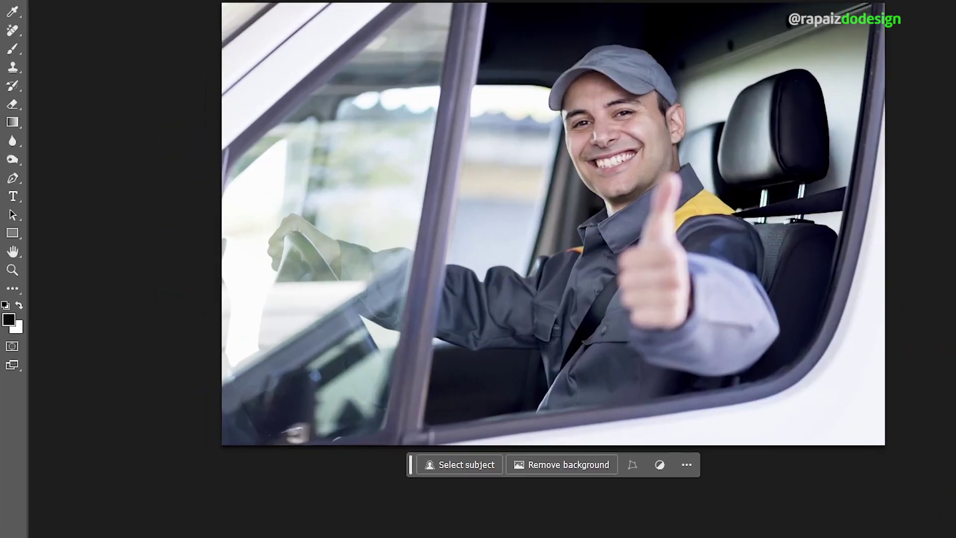
- Set the RGB working space to sRGB IEC61966-2.1 and uncheck the Ask When Opening/Pasting prompts
left_click(37, 6)
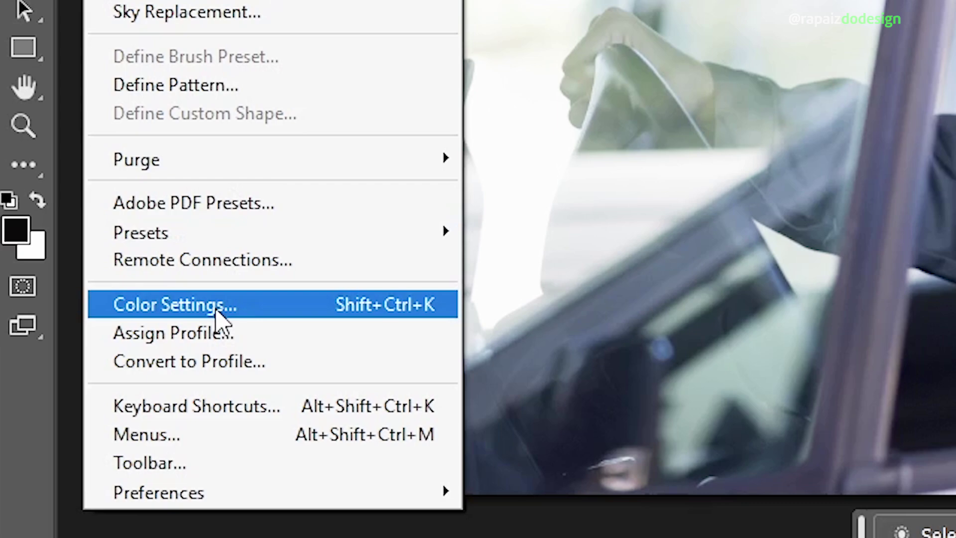
left_click(219, 306)
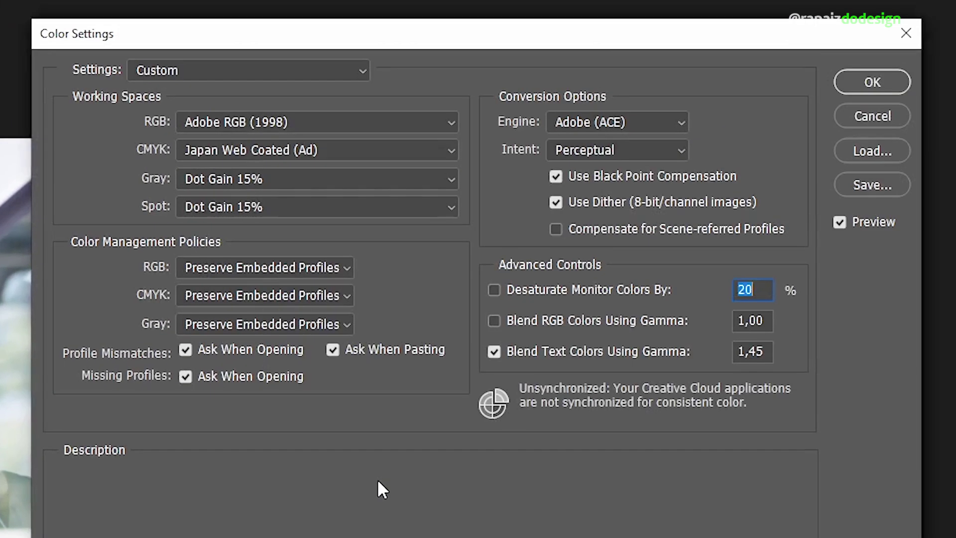
left_click(238, 119)
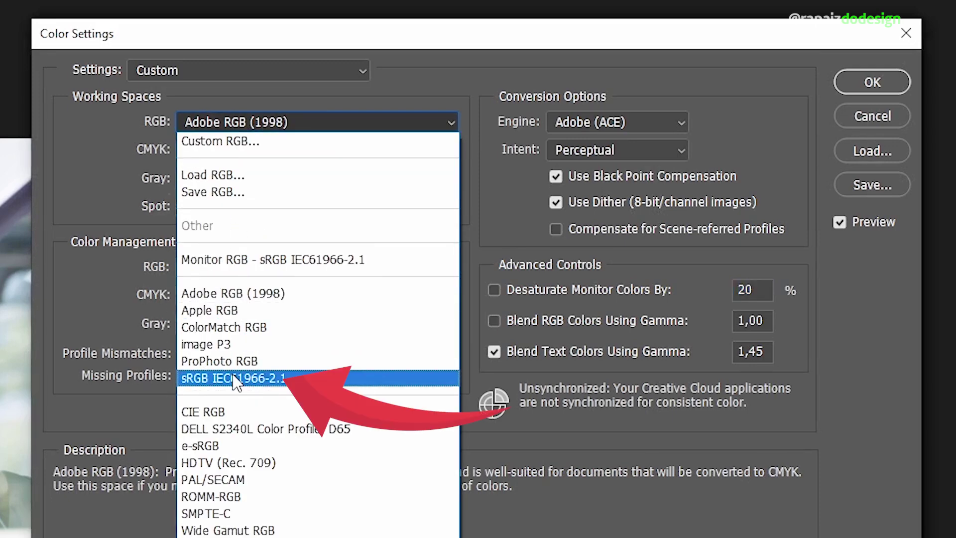
left_click(232, 378)
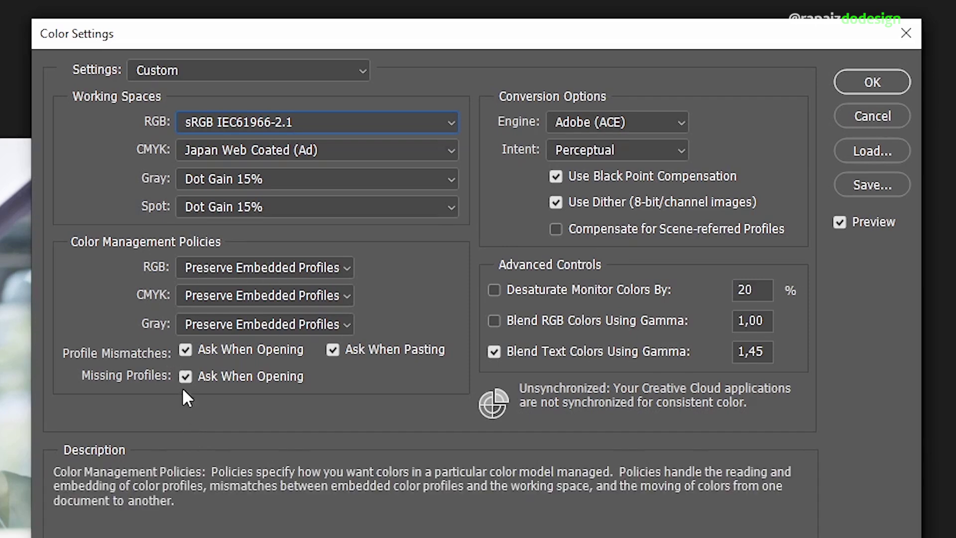
left_click(185, 350)
left_click(334, 349)
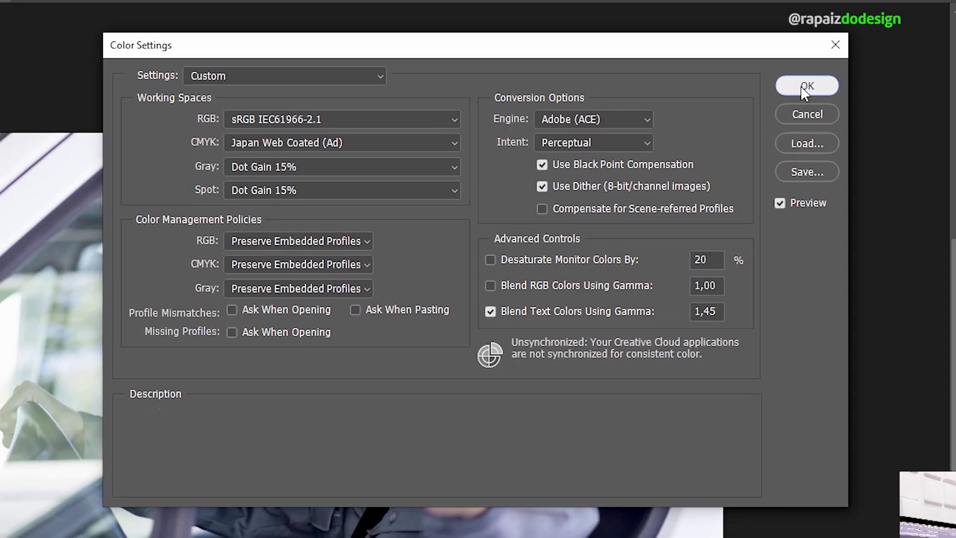
left_click(804, 88)
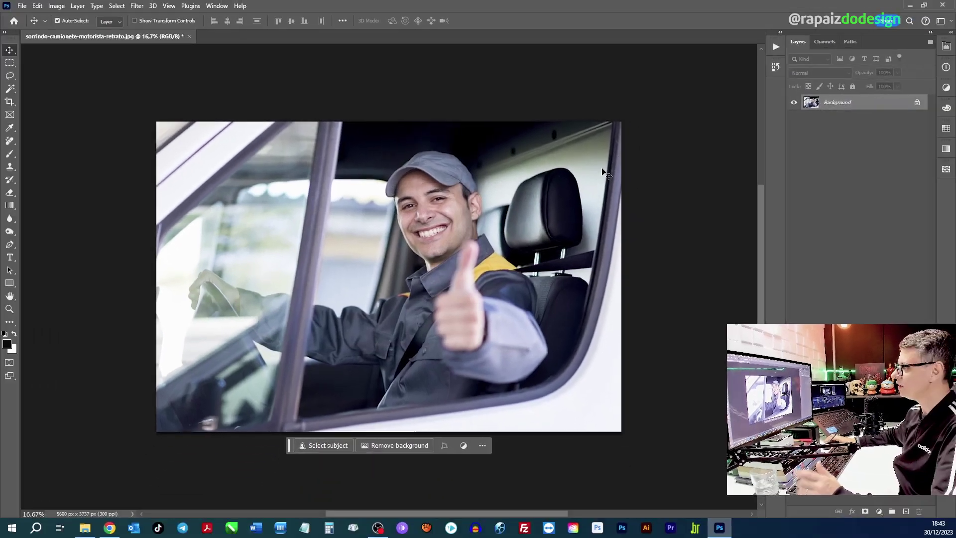